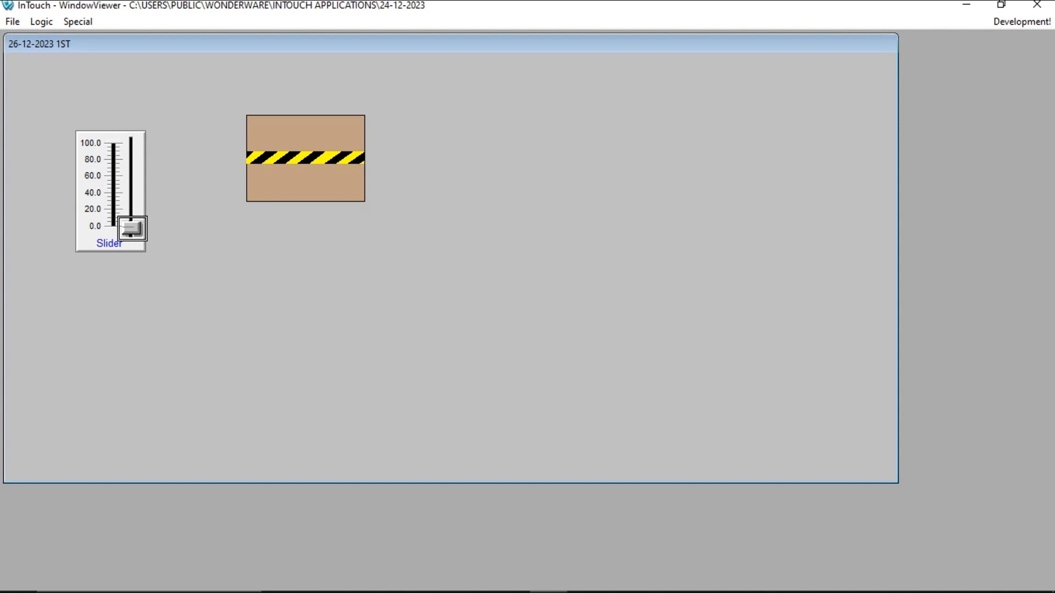
Step: Drag the slider up to full scale in runtime to test the conveyor animation
mouse_move(131, 234)
left_mouse_down()
mouse_move(131, 149)
mouse_move(131, 229)
left_mouse_up()
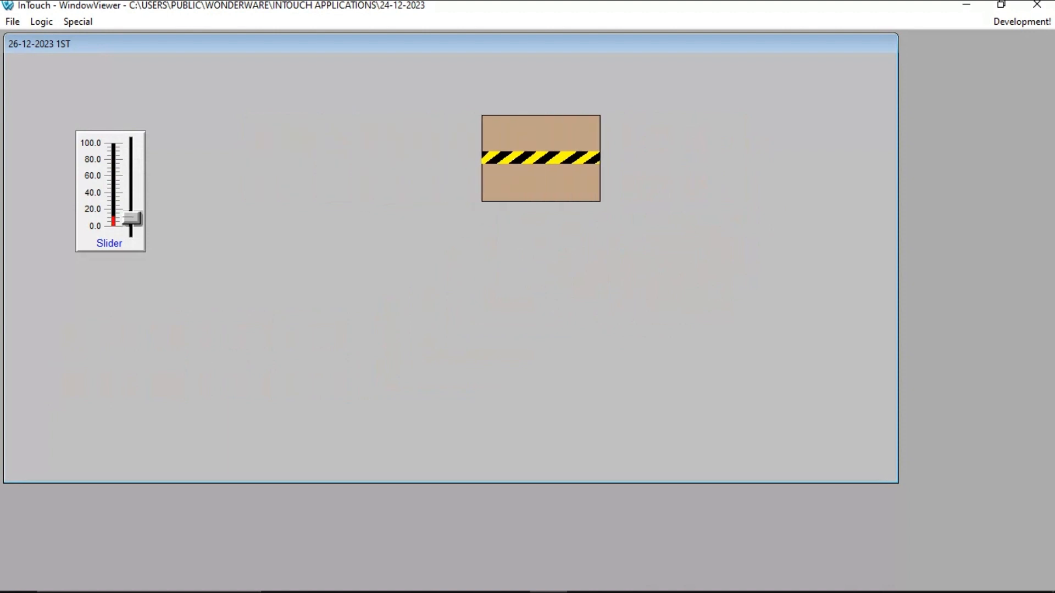
left_click_drag(131, 229, 131, 151)
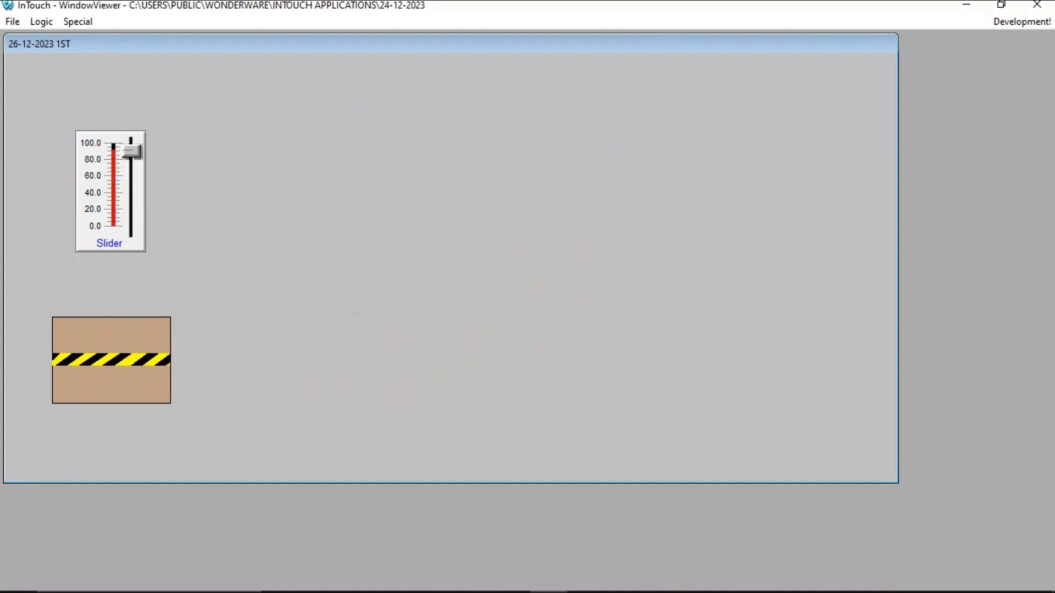
Step: Switch to development mode and open the slider's wizard to inspect its tagname and settings, then close it
left_click(1022, 21)
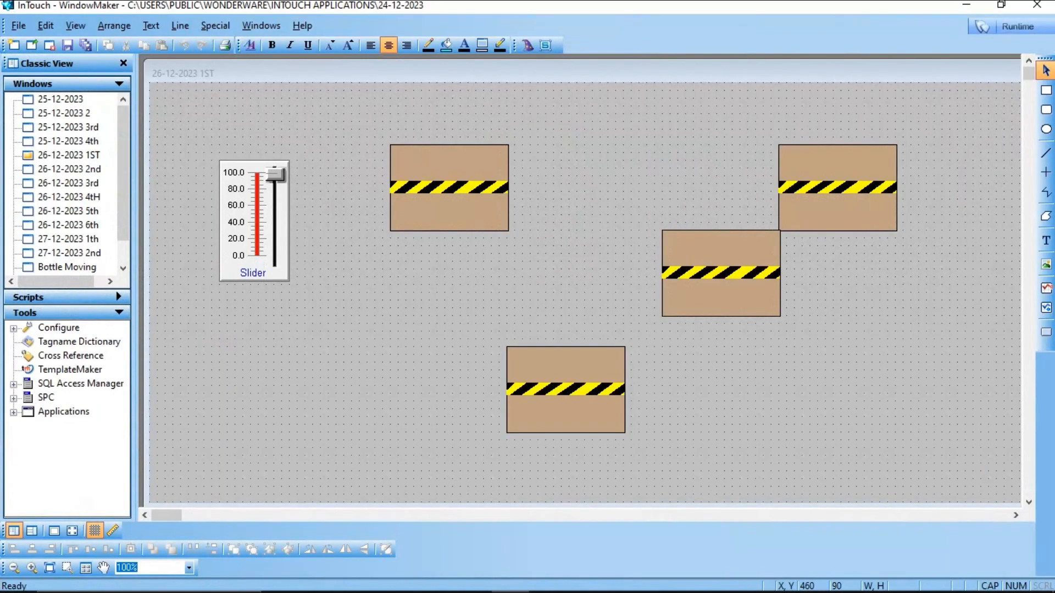
double_click(258, 218)
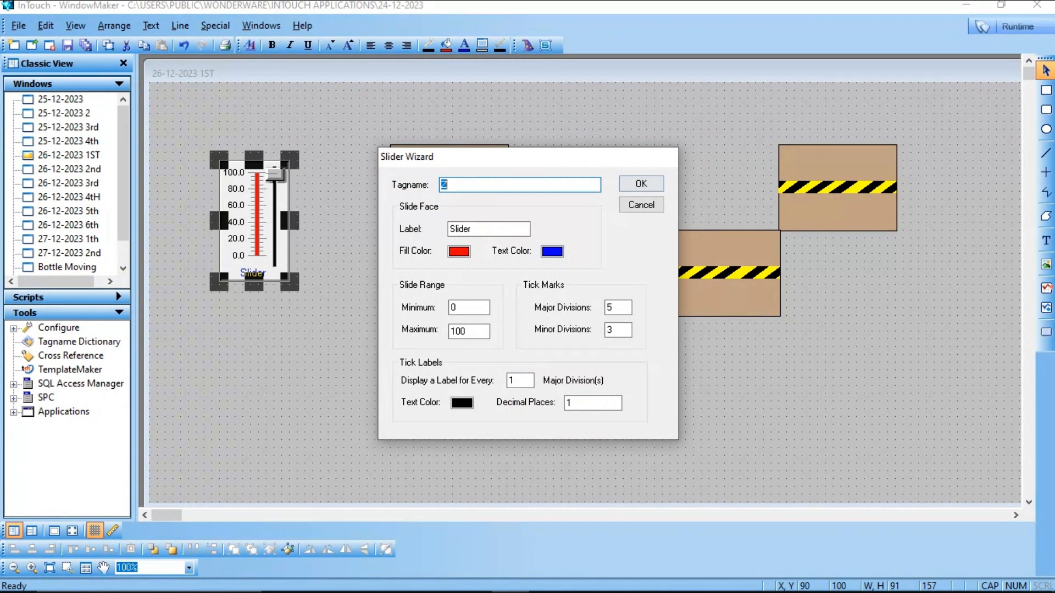
left_click(641, 184)
left_click(451, 189)
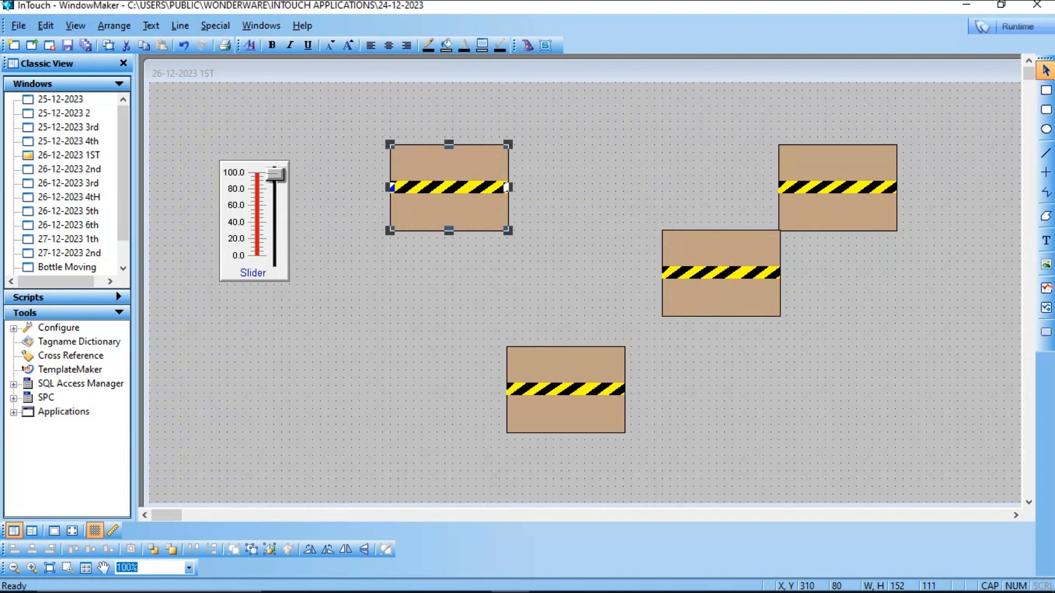
left_click(527, 45)
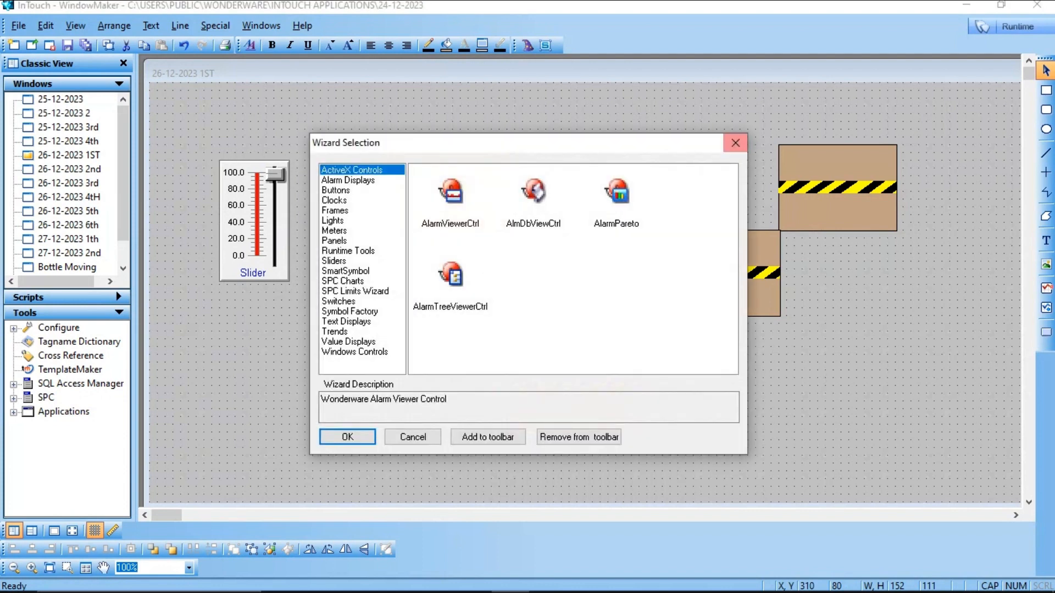
left_click(350, 311)
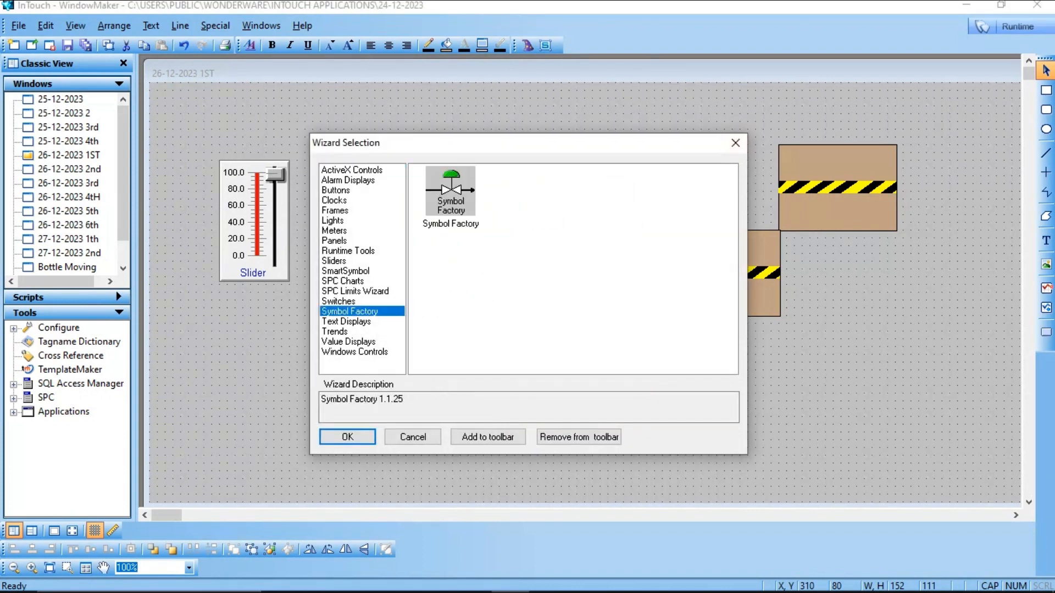
double_click(442, 188)
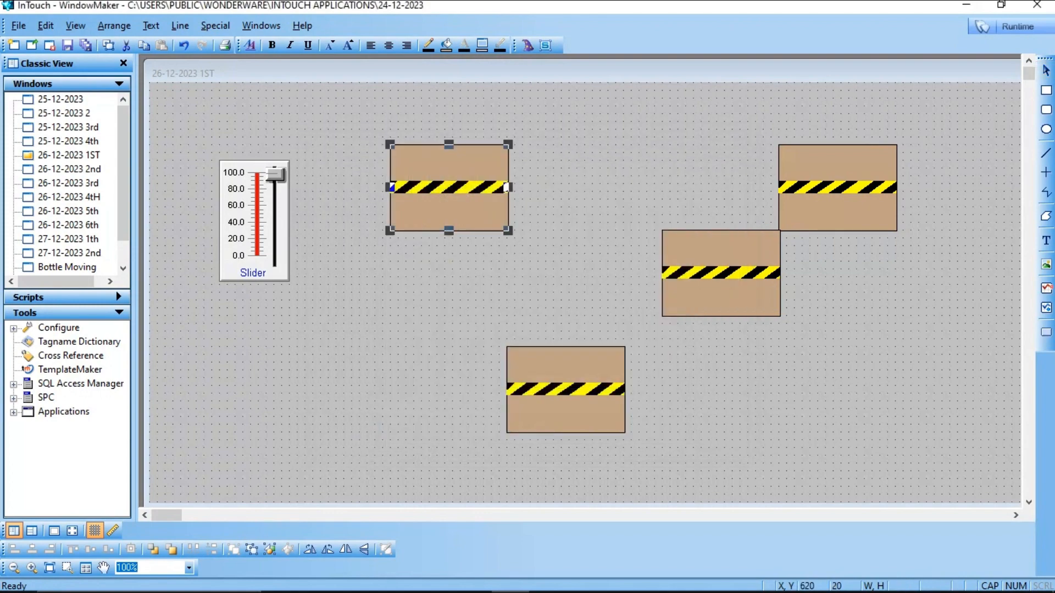
left_click(632, 99)
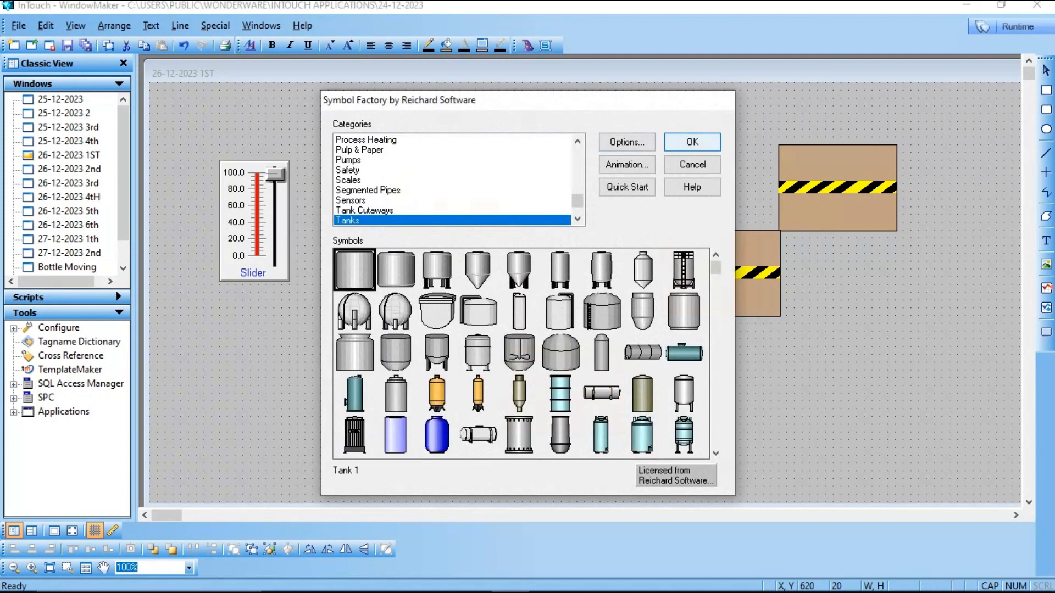
key("Return")
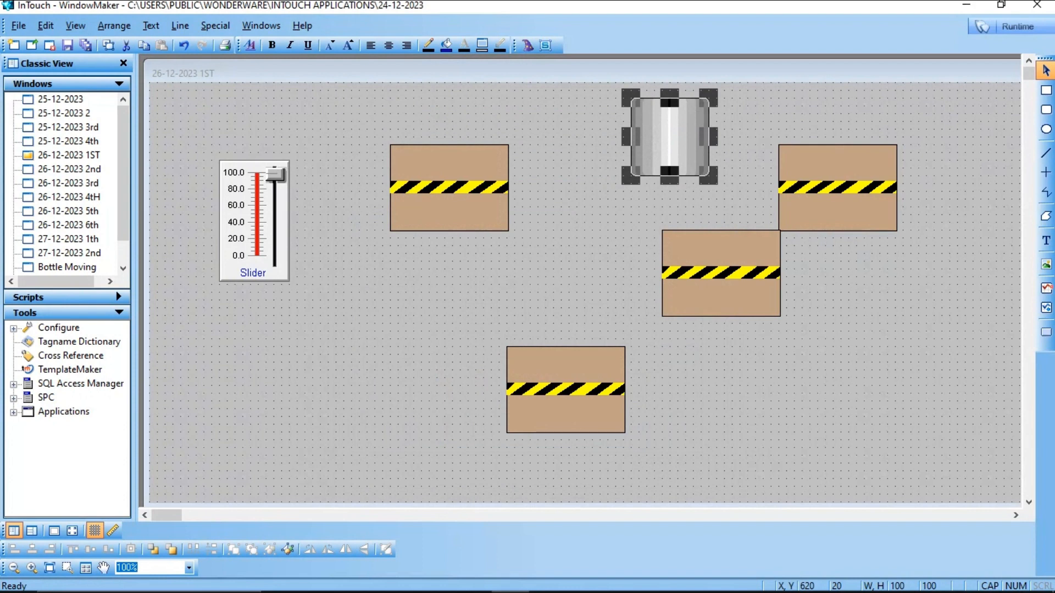
key("Delete")
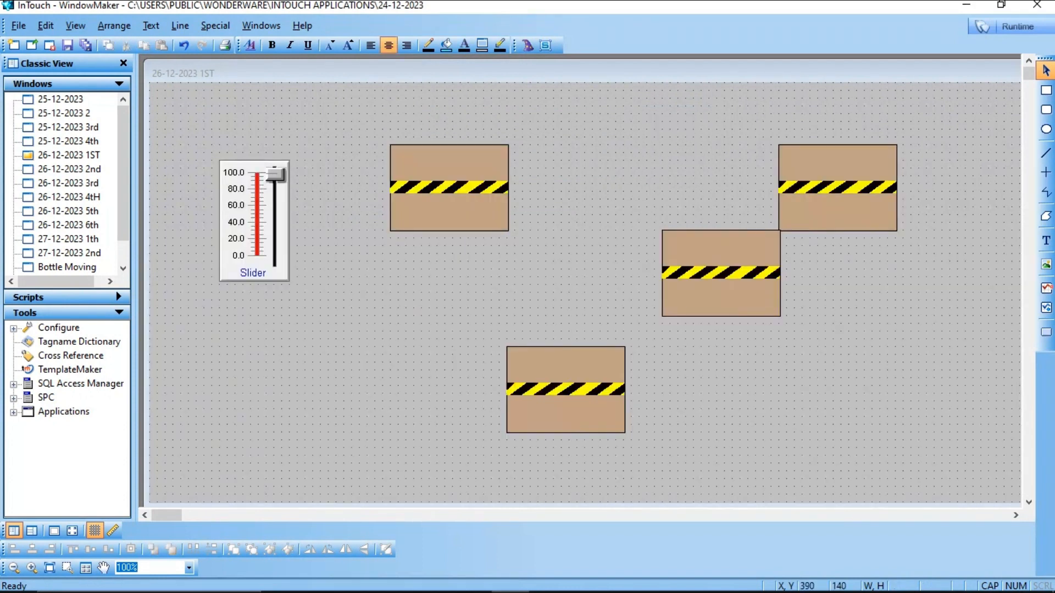
Step: Examine the first conveyor's Horizontal Location link settings for expression, values and movement
double_click(434, 177)
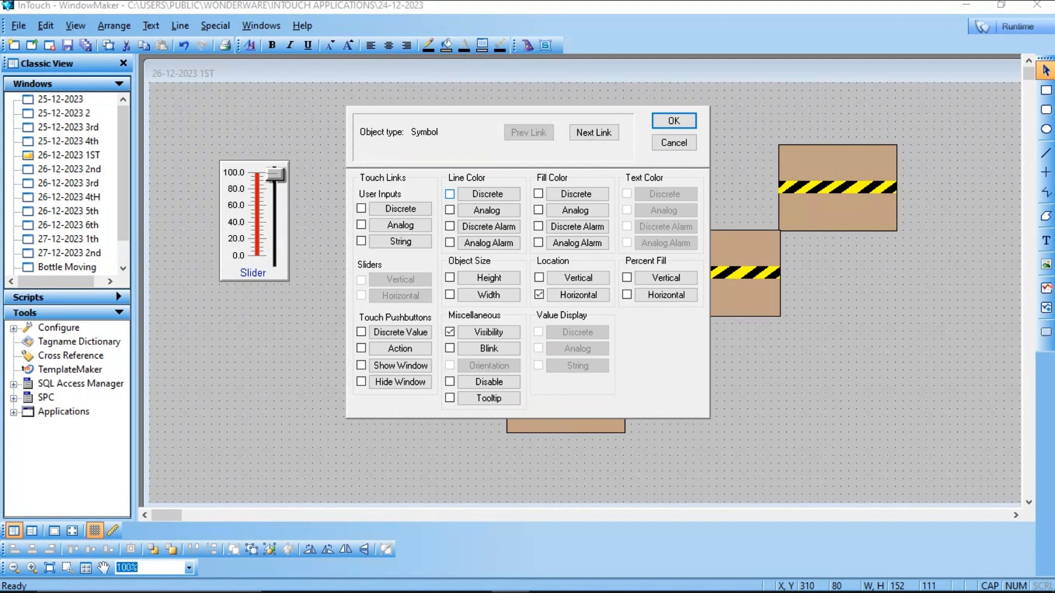
left_click(578, 295)
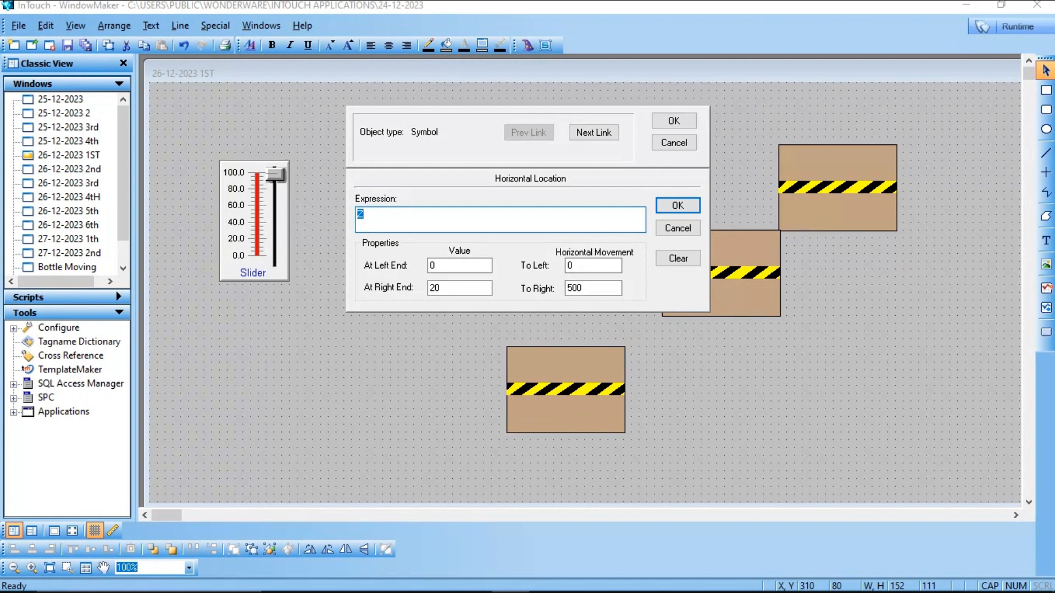
left_click(589, 288)
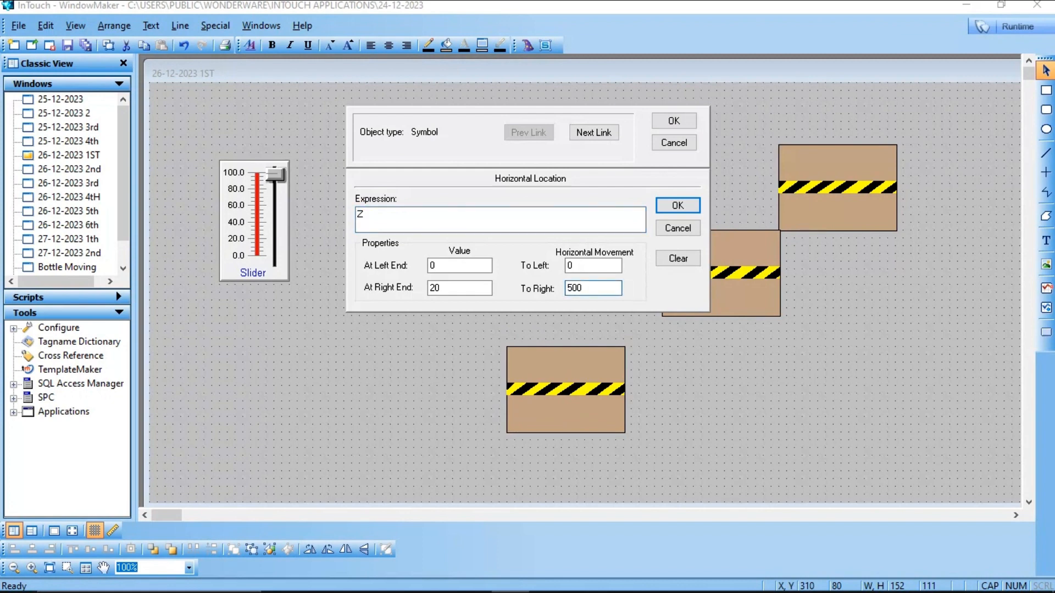
left_click(444, 288)
left_click(674, 120)
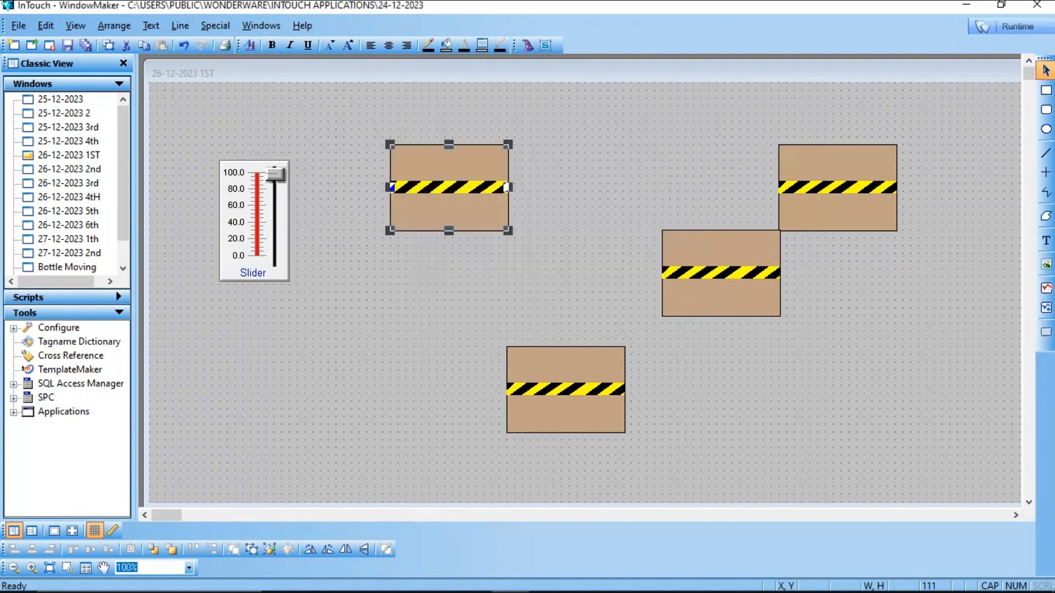
double_click(837, 188)
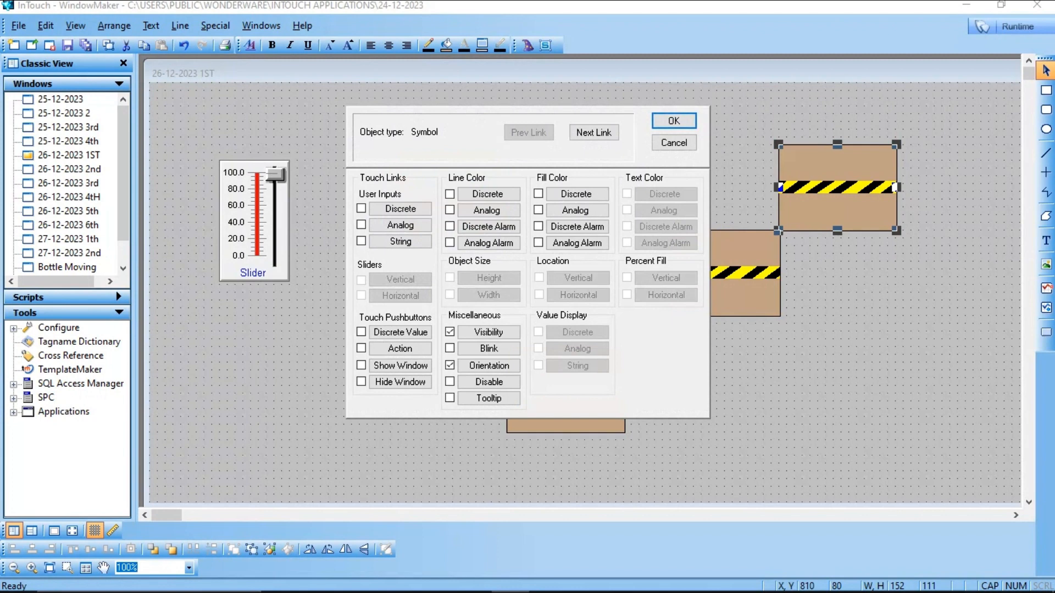
key("Return")
right_click(424, 193)
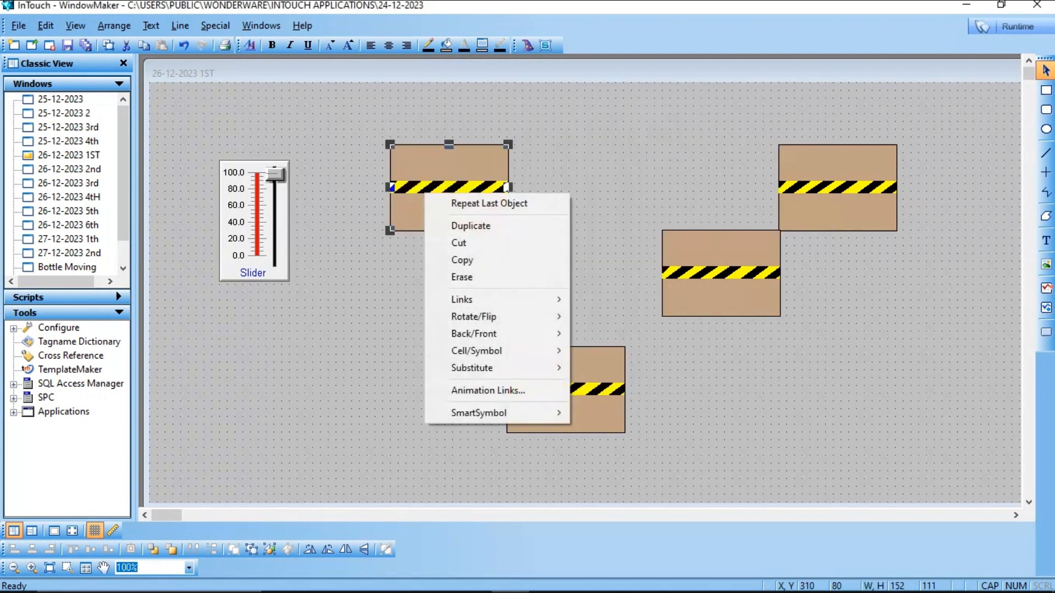
left_click(471, 226)
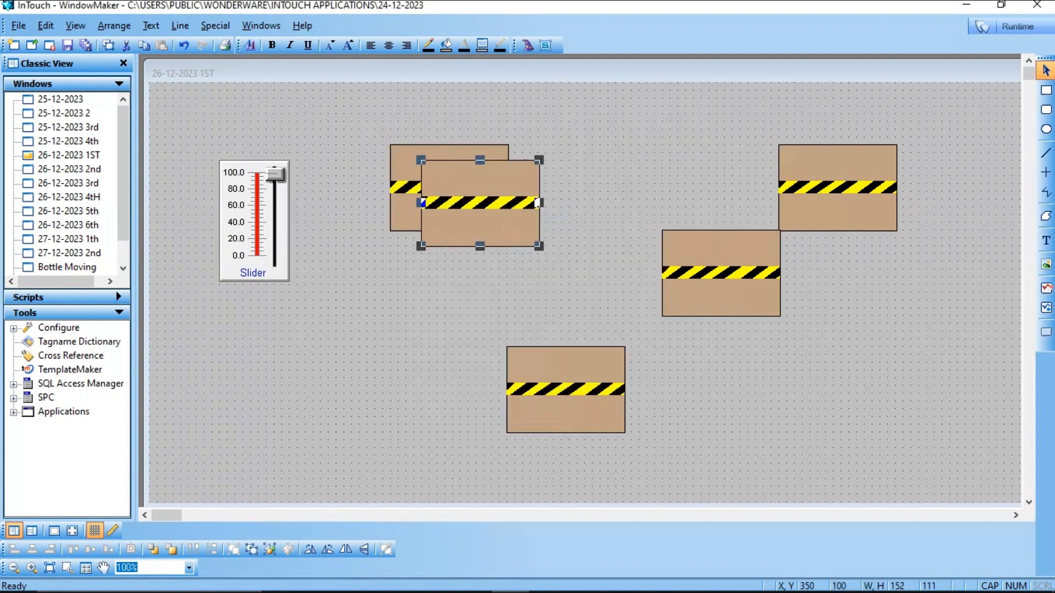
key("Up")
key("Delete")
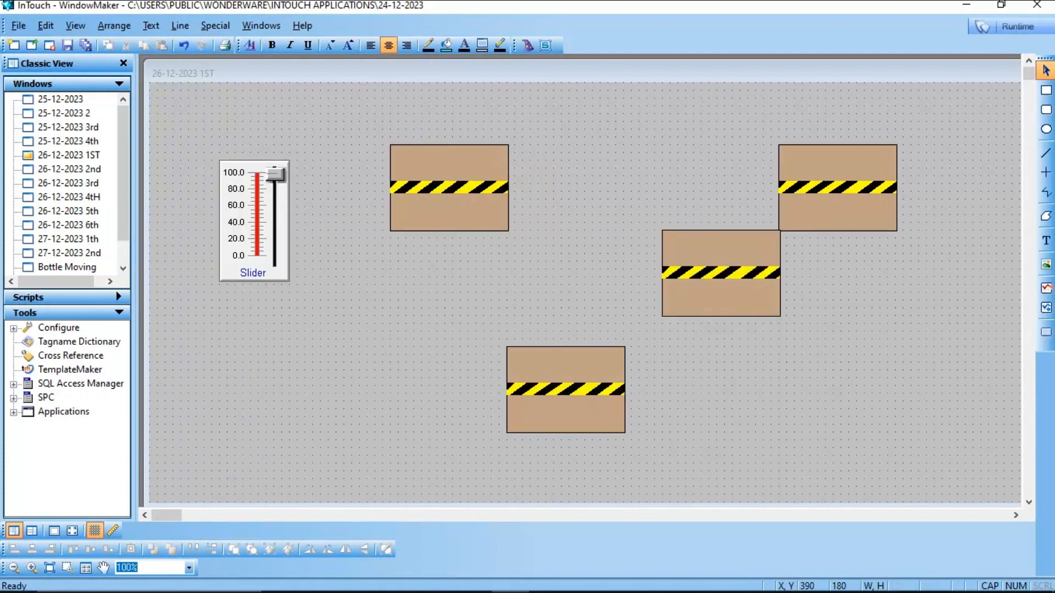
Step: Examine the top-right conveyor's Orientation link settings for expression, rotation values and centre offset
right_click(804, 171)
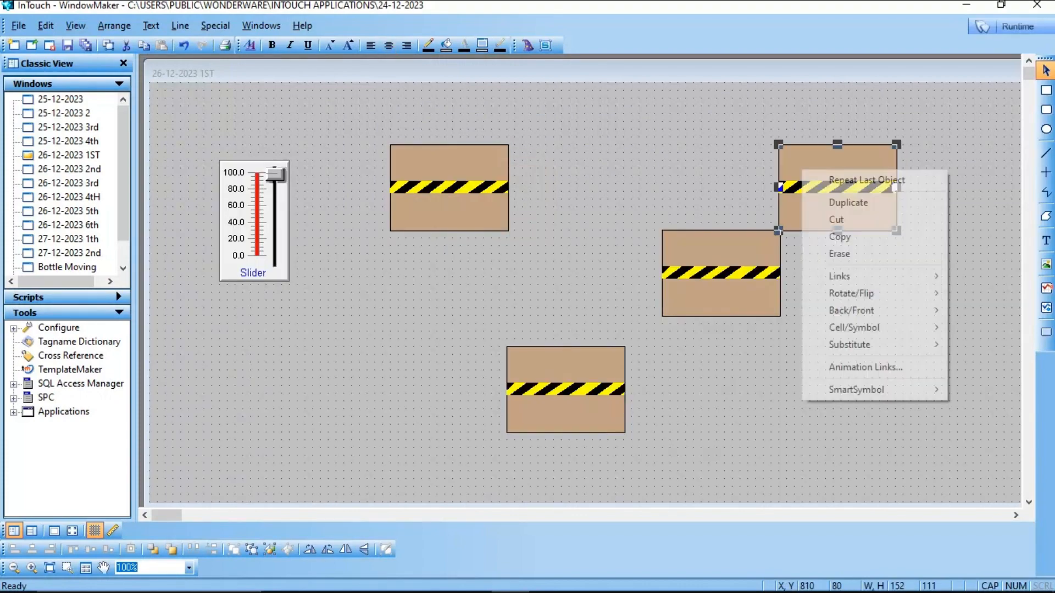
left_click(714, 148)
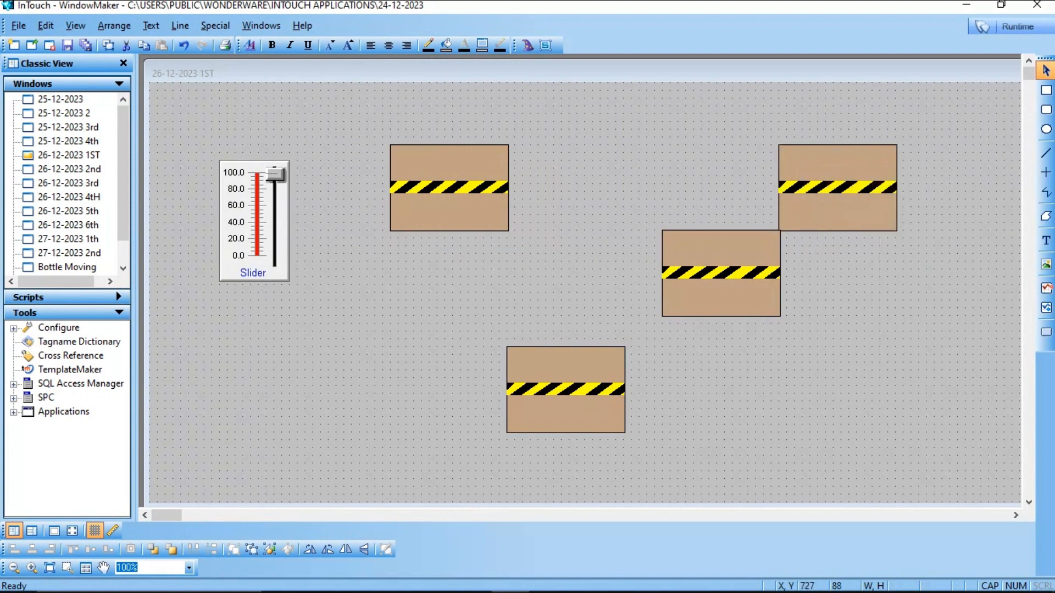
left_click(827, 171)
double_click(895, 187)
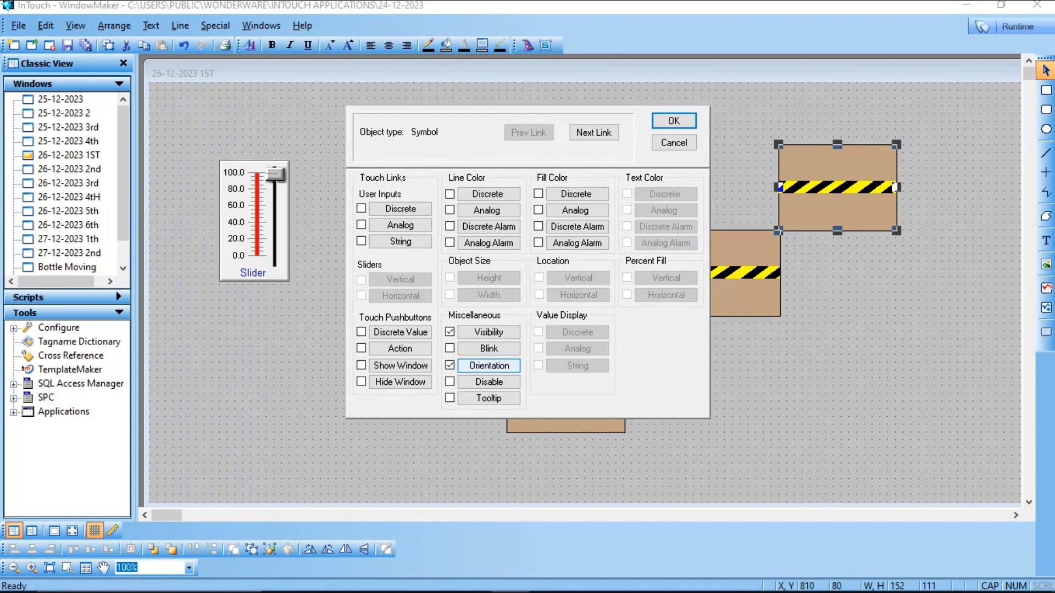
left_click(489, 366)
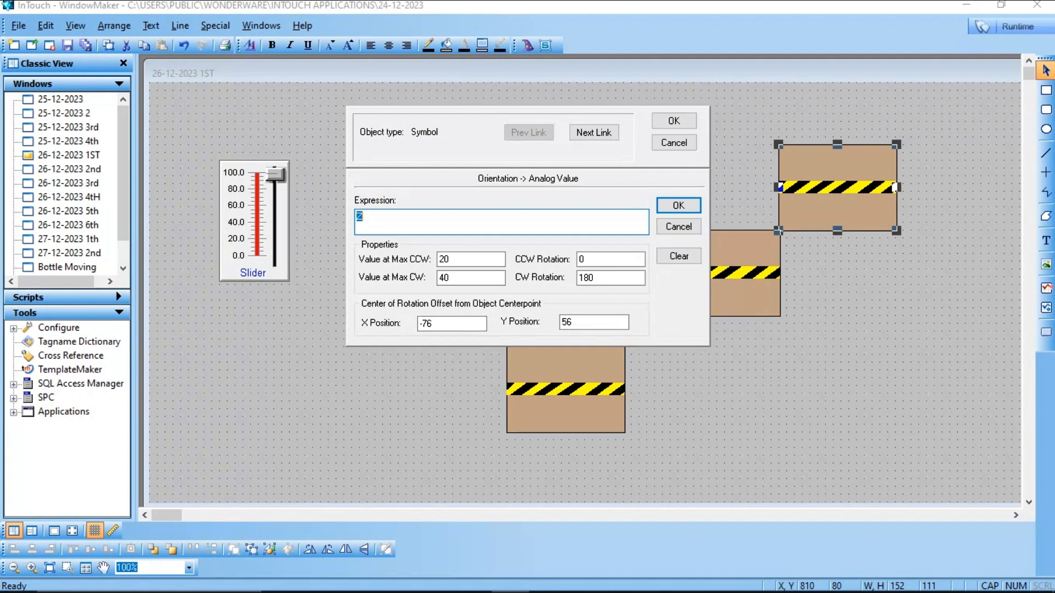
left_click(471, 259)
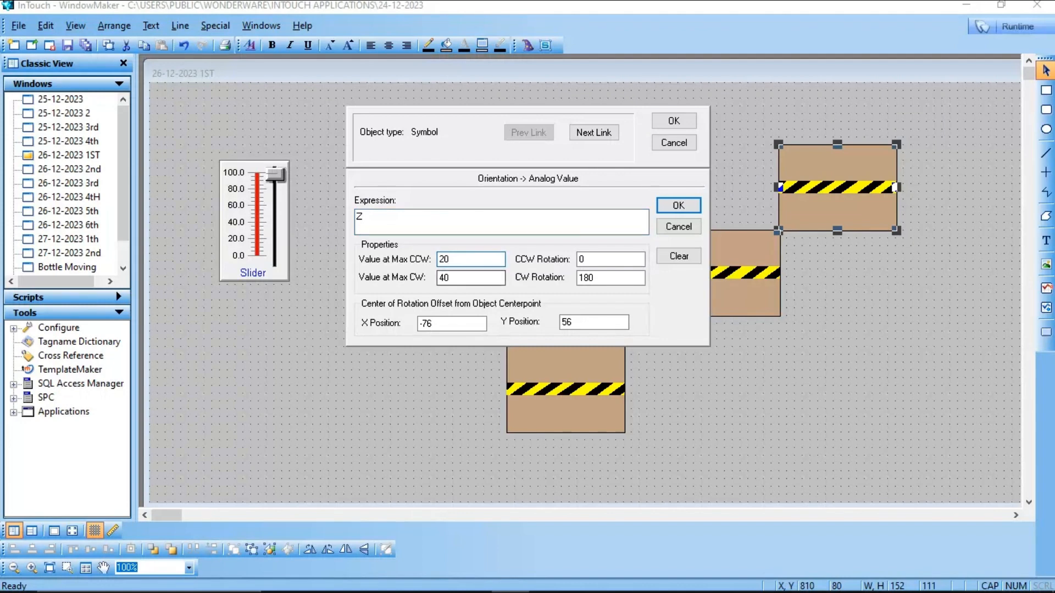
left_click(471, 278)
left_click(478, 221)
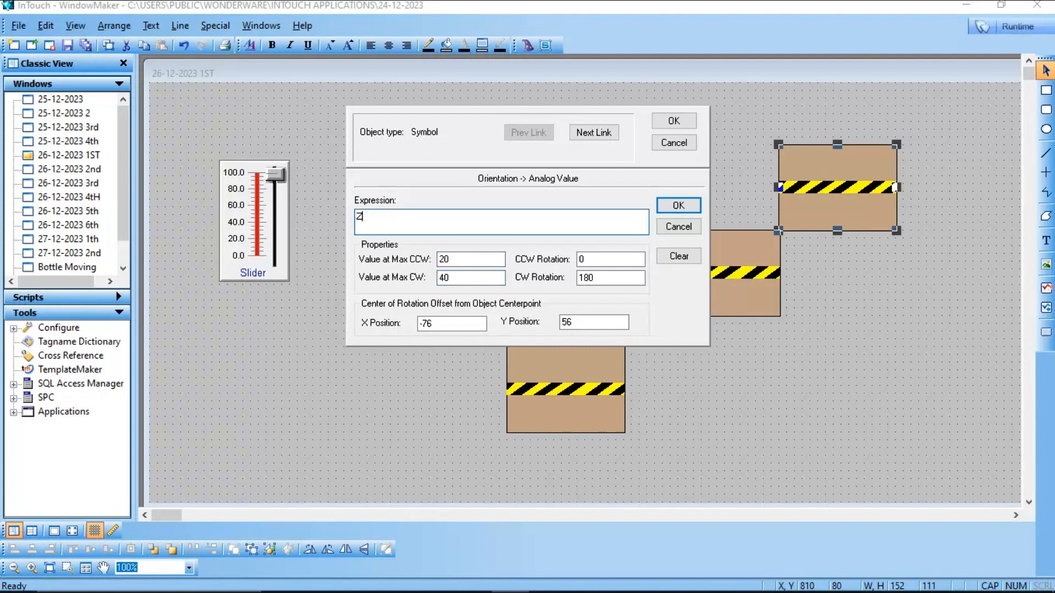
left_click(471, 259)
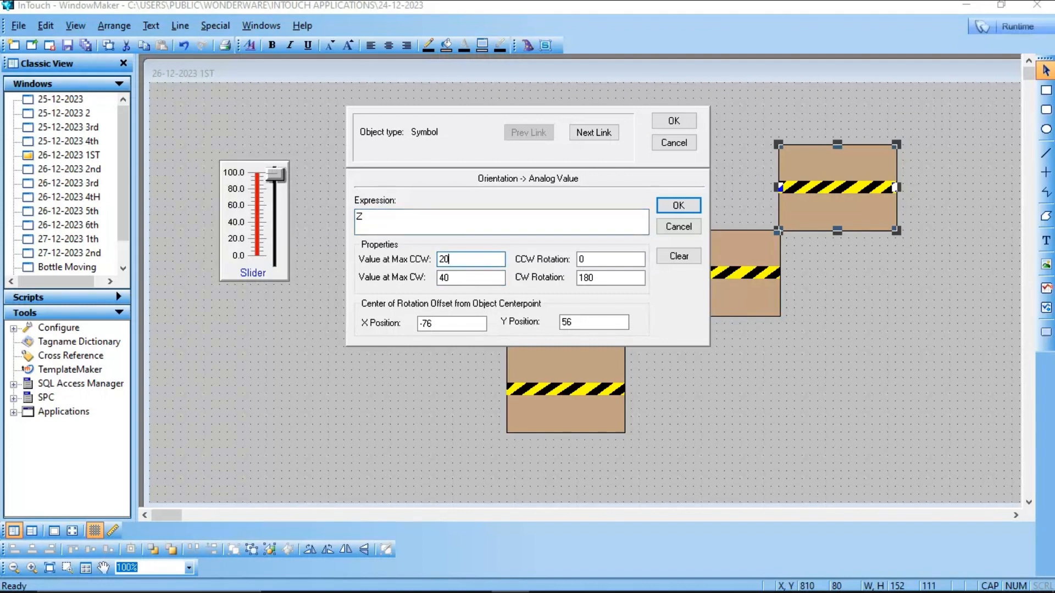
left_click(471, 278)
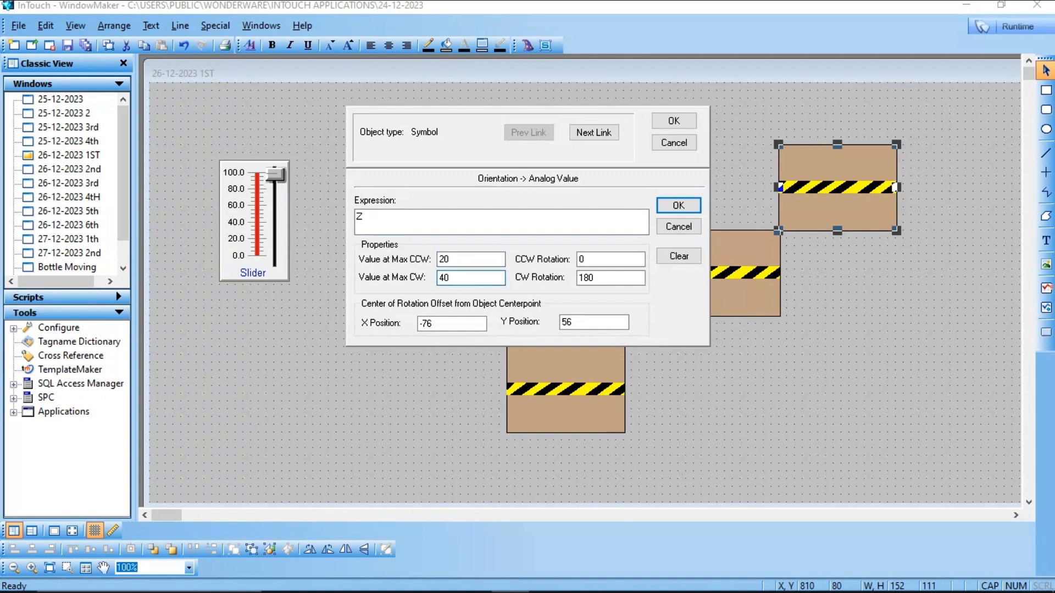
left_click(611, 278)
left_click(611, 259)
left_click(451, 324)
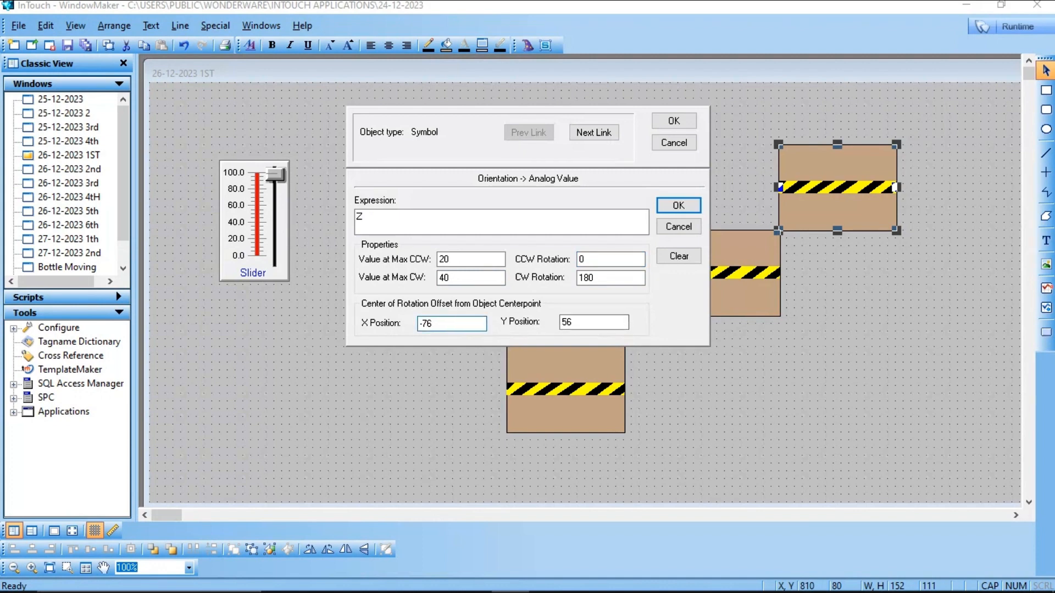
left_click(594, 322)
left_click(674, 121)
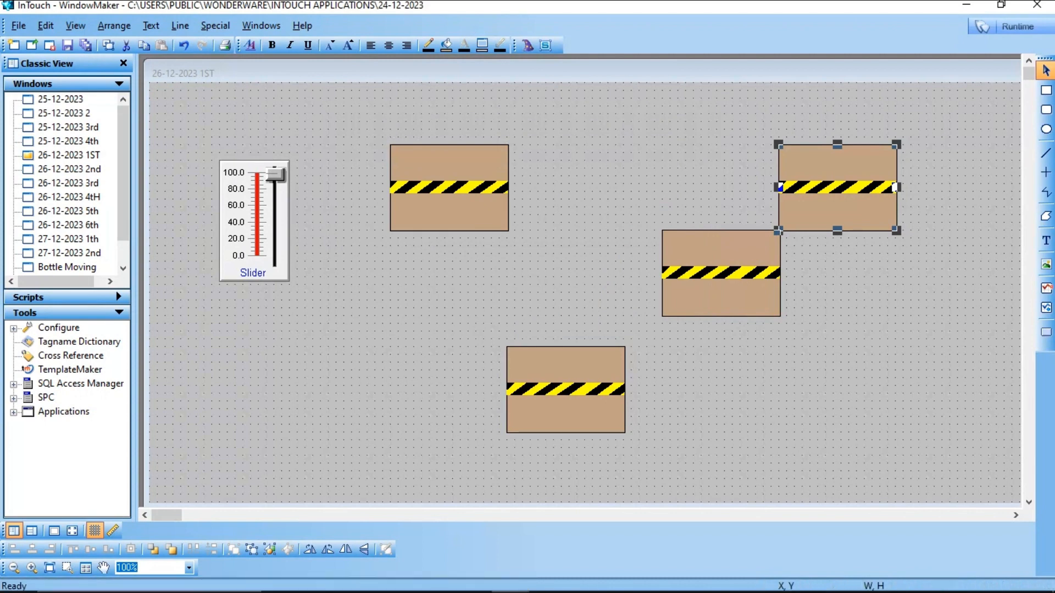
Step: Examine the middle conveyor's Vertical Location link settings for expression, values and vertical movement
double_click(778, 272)
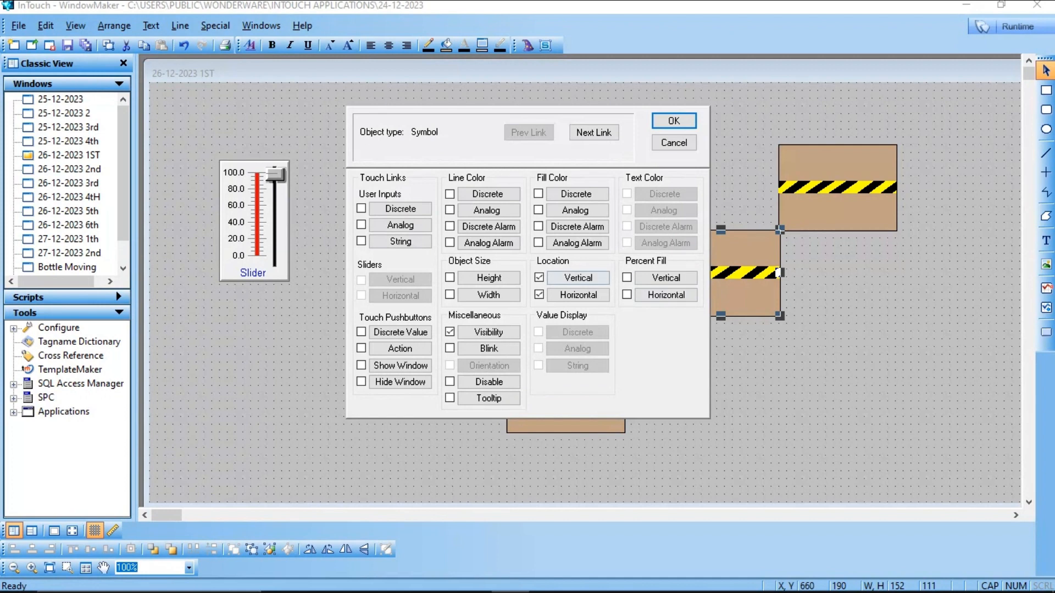
left_click(578, 278)
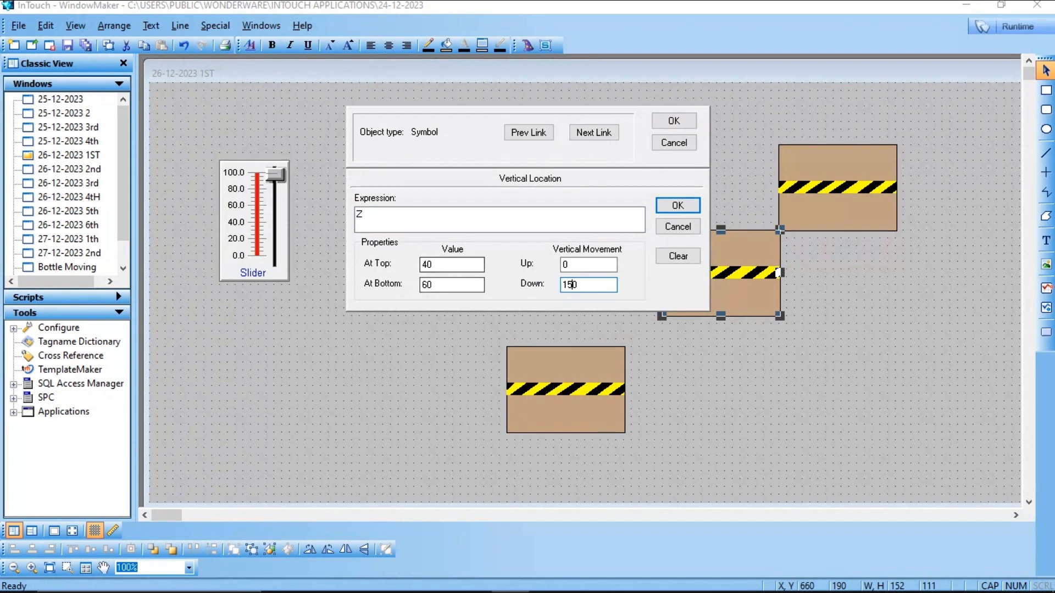
left_click(432, 265)
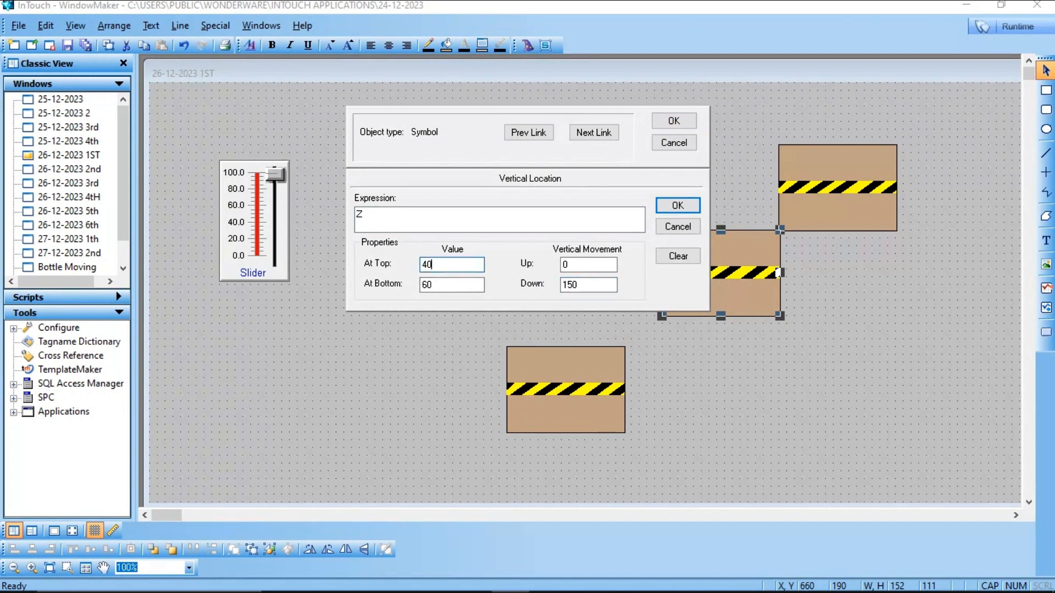
left_click(433, 285)
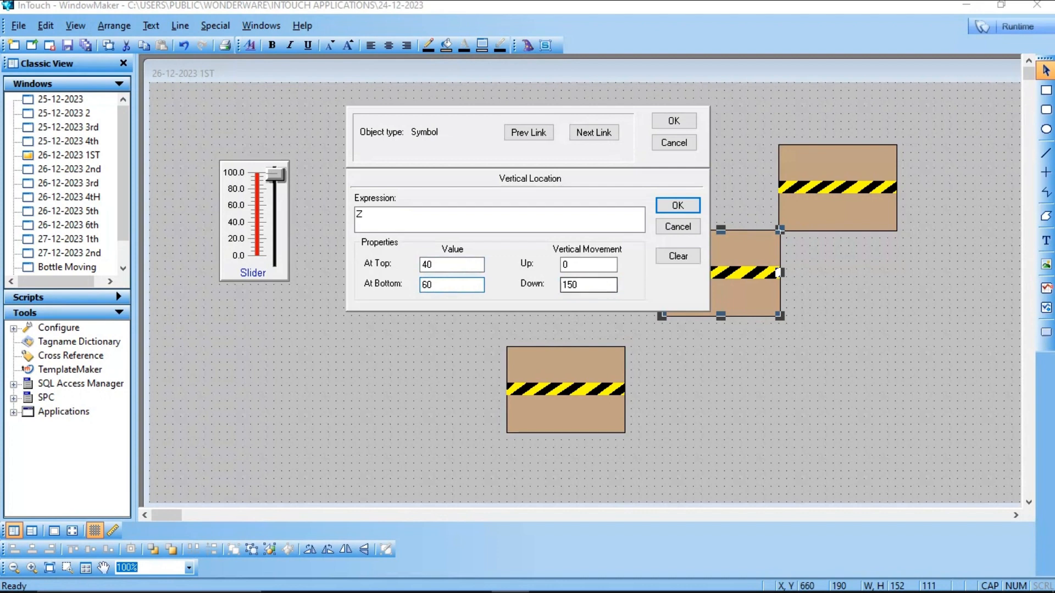
left_click(579, 285)
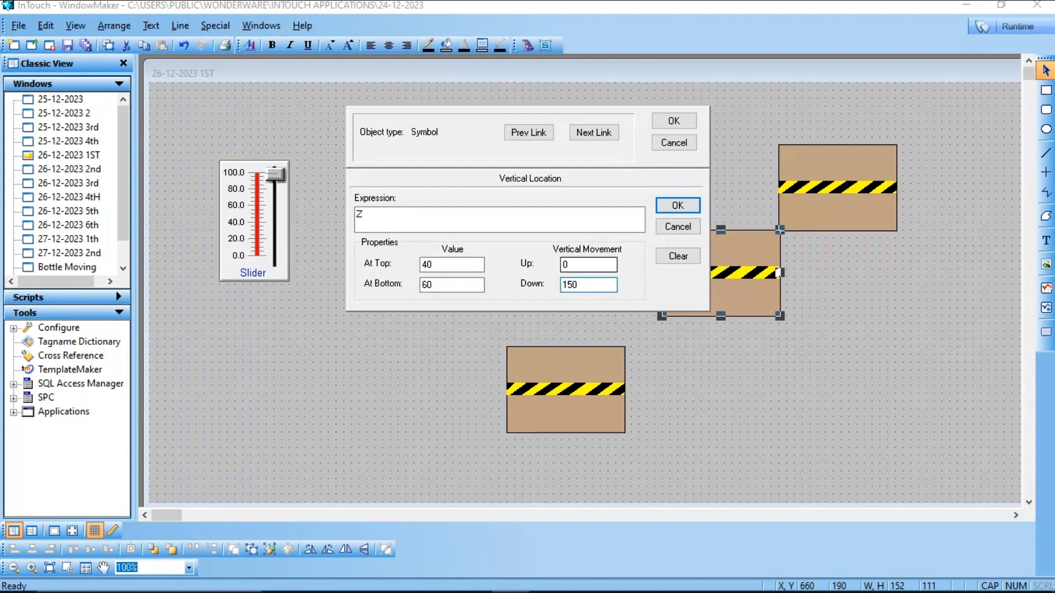
left_click(678, 205)
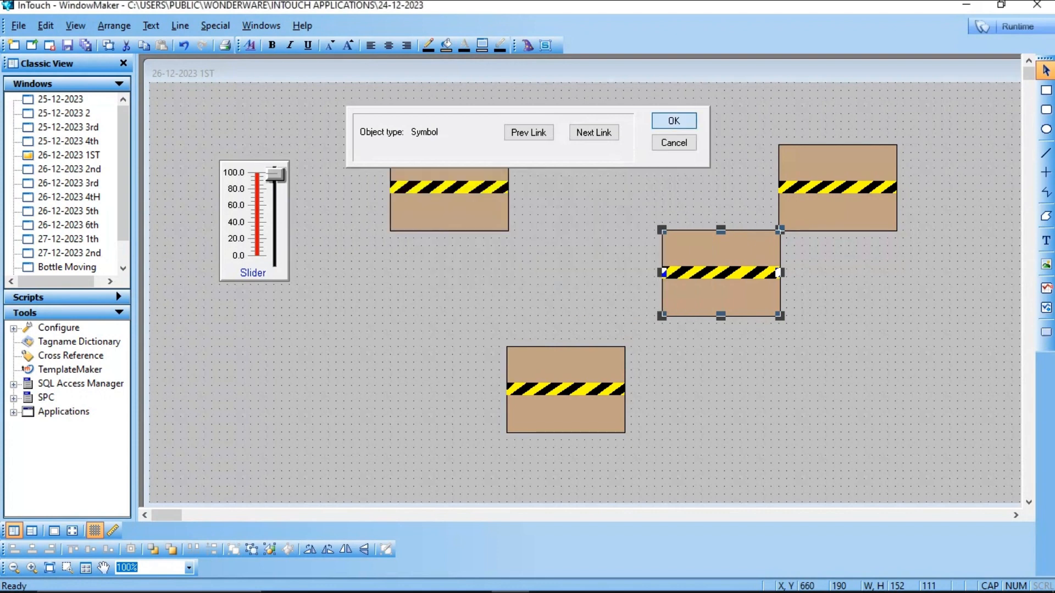
Step: Examine the bottom conveyor's Horizontal Location link settings for expression, end values and horizontal movement
left_click(674, 120)
double_click(566, 389)
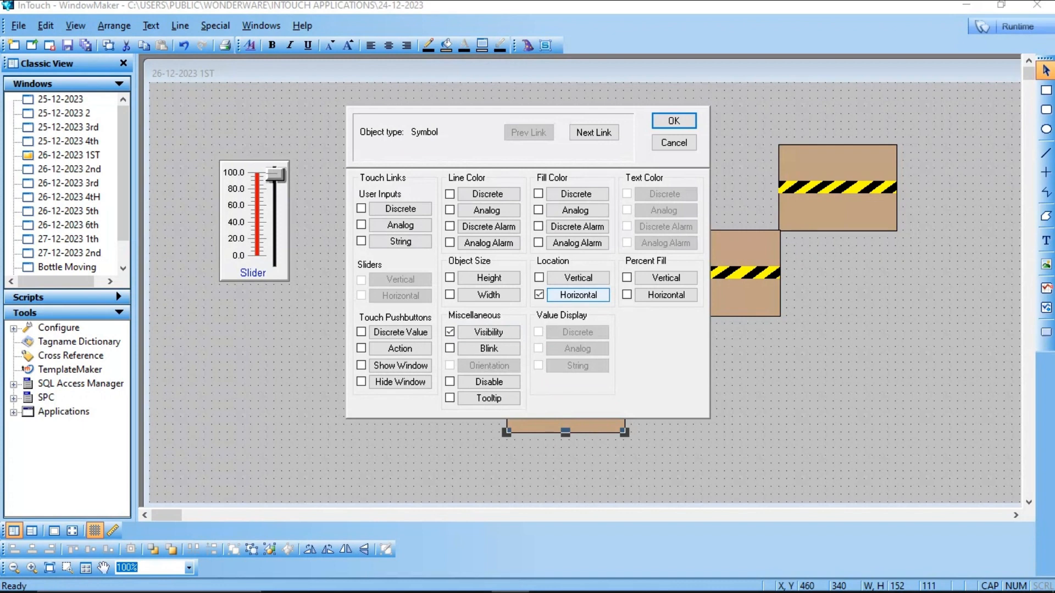
left_click(578, 295)
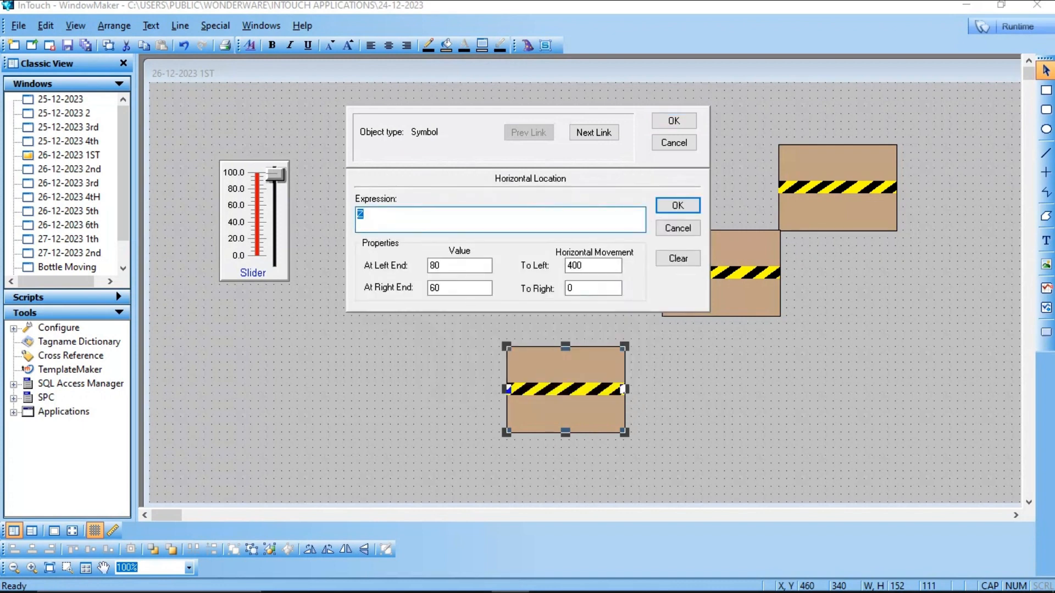
left_click(450, 288)
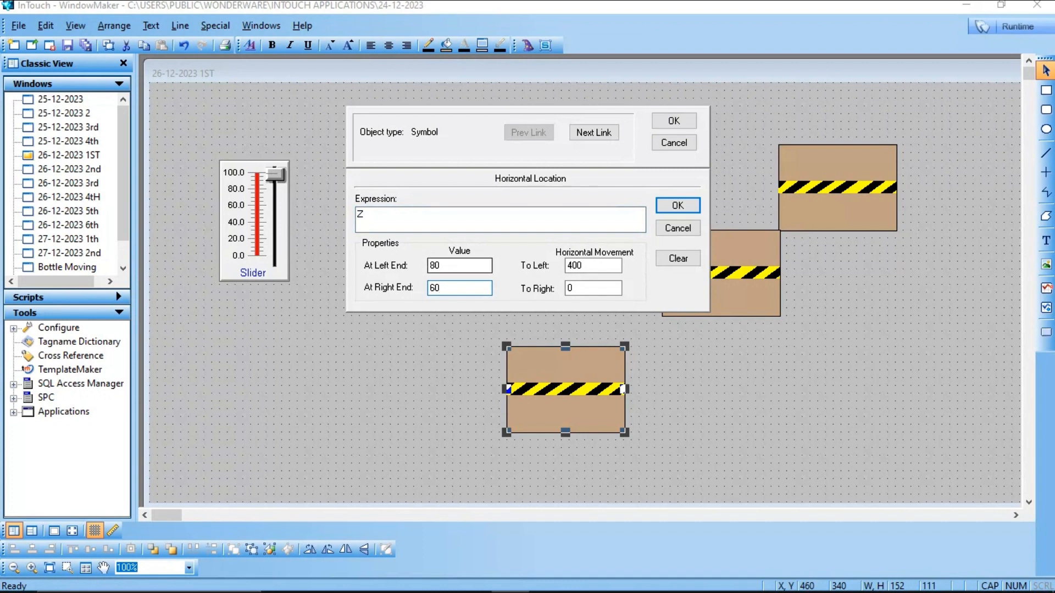
left_click(449, 266)
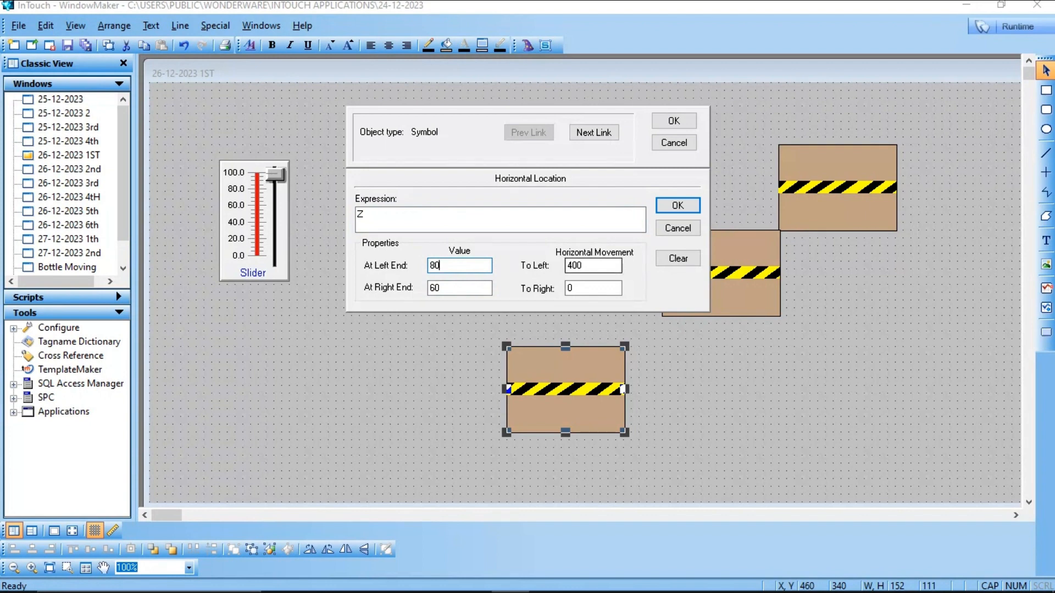
left_click(585, 266)
left_click(674, 121)
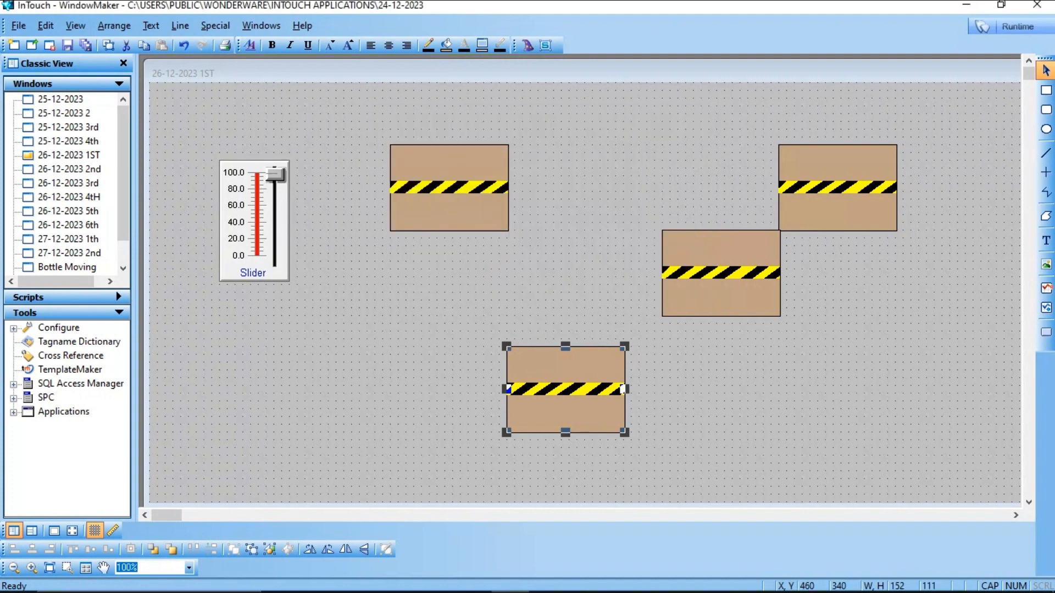
Step: Examine the top-left conveyor's Visibility link expression and visible state
double_click(404, 210)
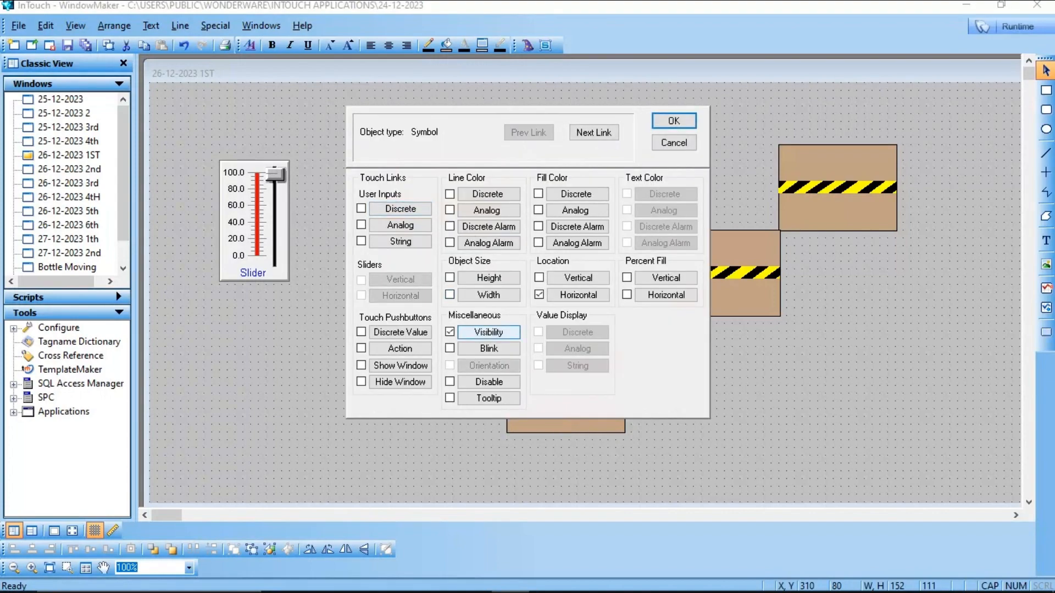
left_click(488, 332)
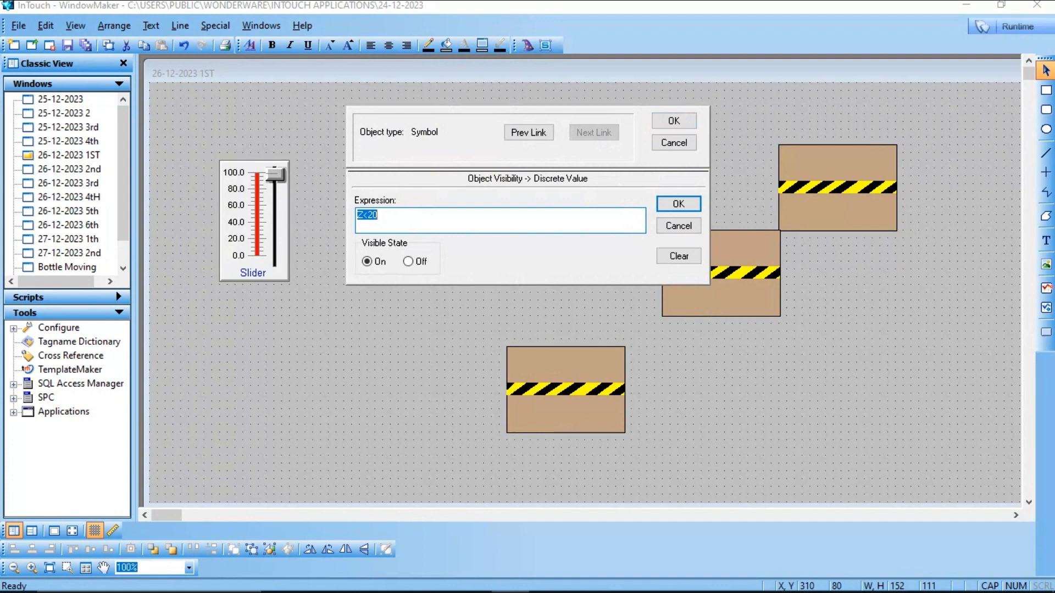
left_click(379, 215)
left_click(674, 121)
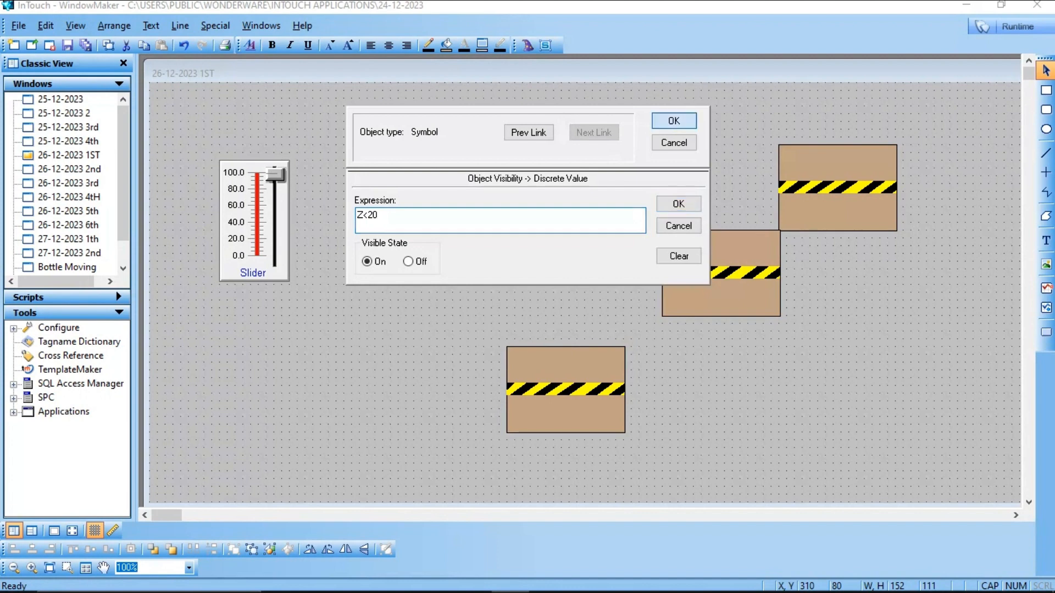
Step: Examine the top-right conveyor's Visibility link expression Z>20 AND Z<40 and its visible state
double_click(837, 165)
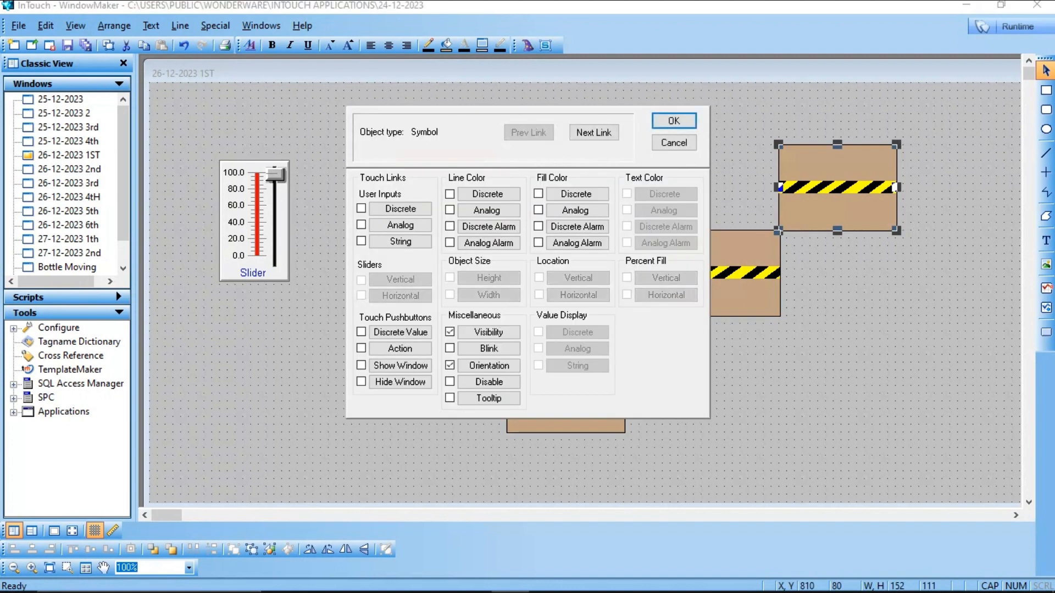
left_click(488, 332)
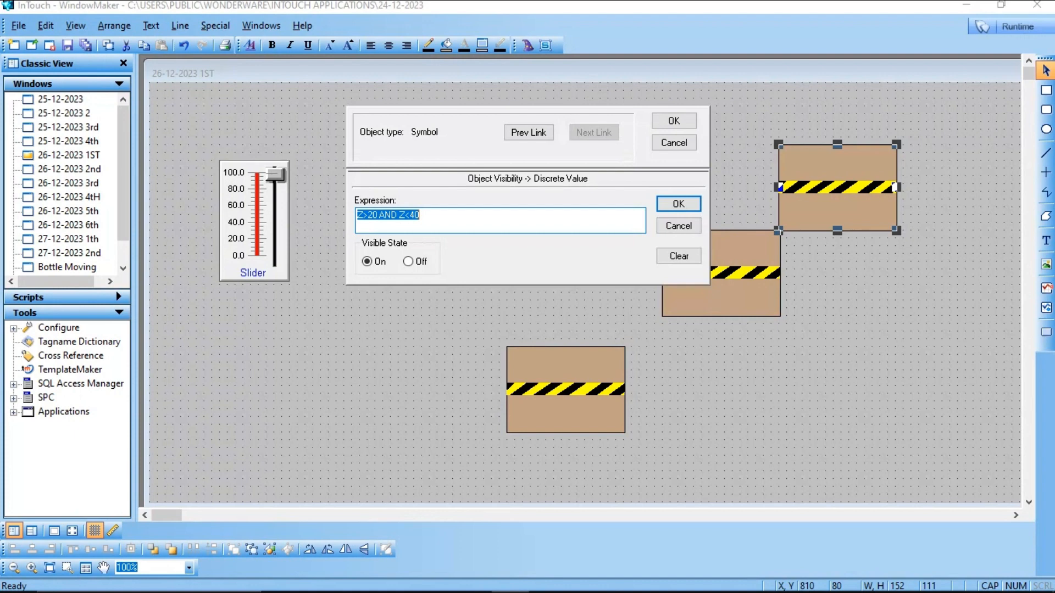
left_click(421, 216)
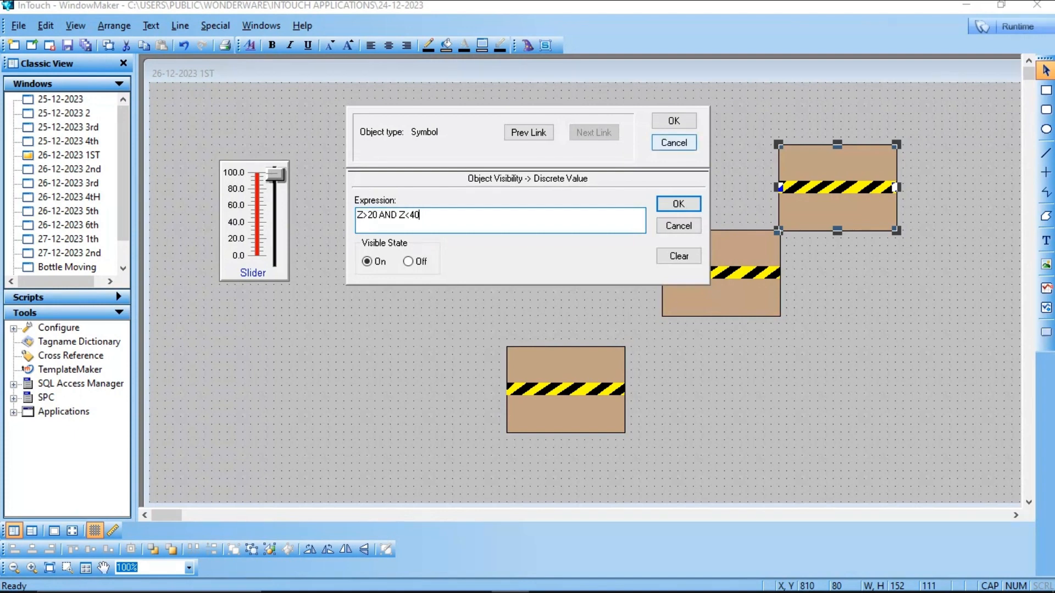
left_click(673, 121)
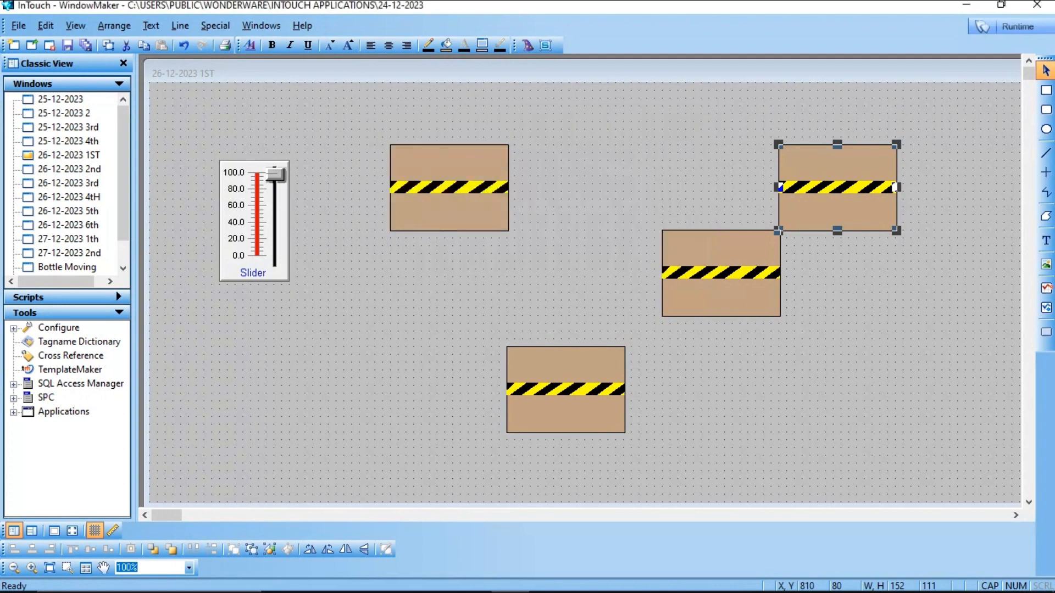
Step: Examine the middle conveyor's Visibility link expression Z>40 AND Z<60 and its visible state
double_click(778, 273)
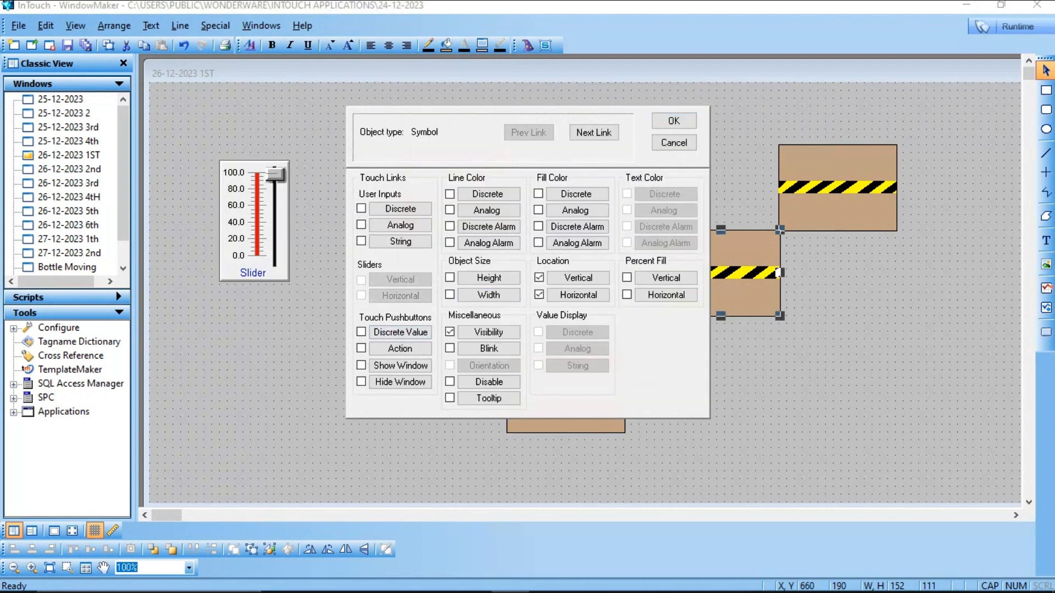
left_click(488, 332)
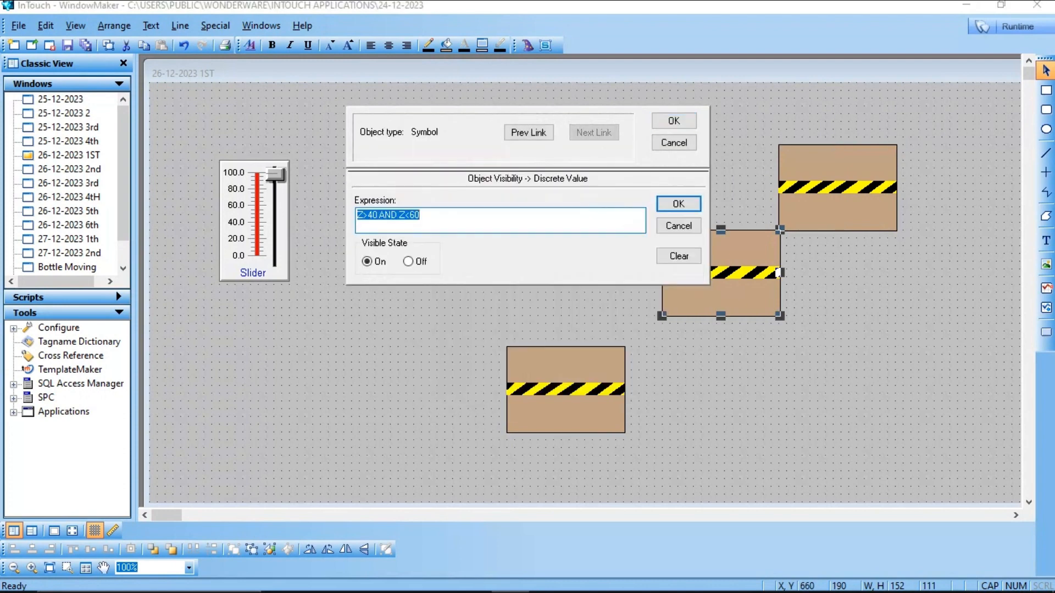
key("End")
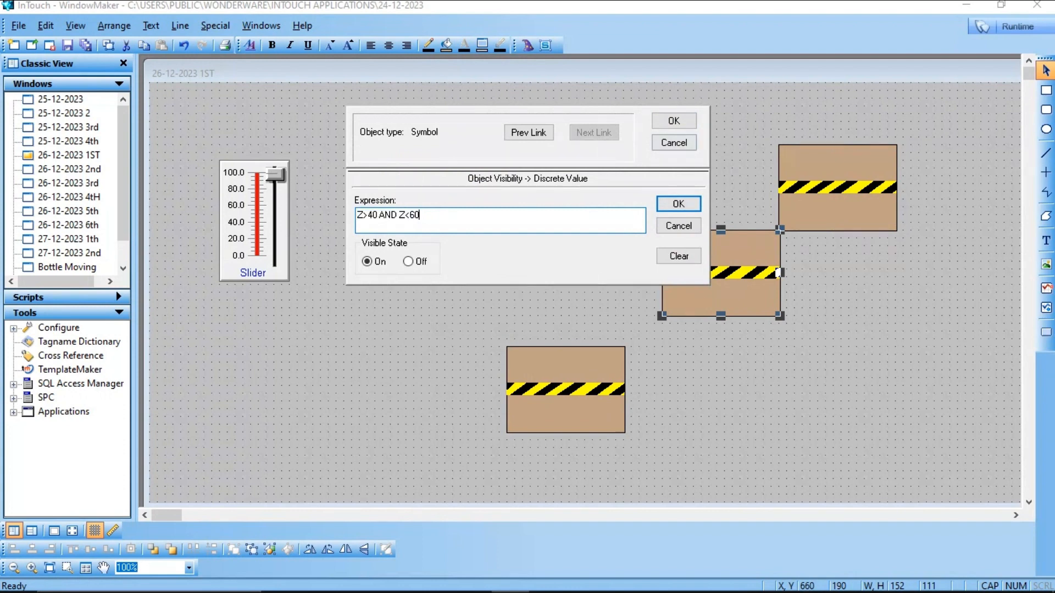
left_click(674, 121)
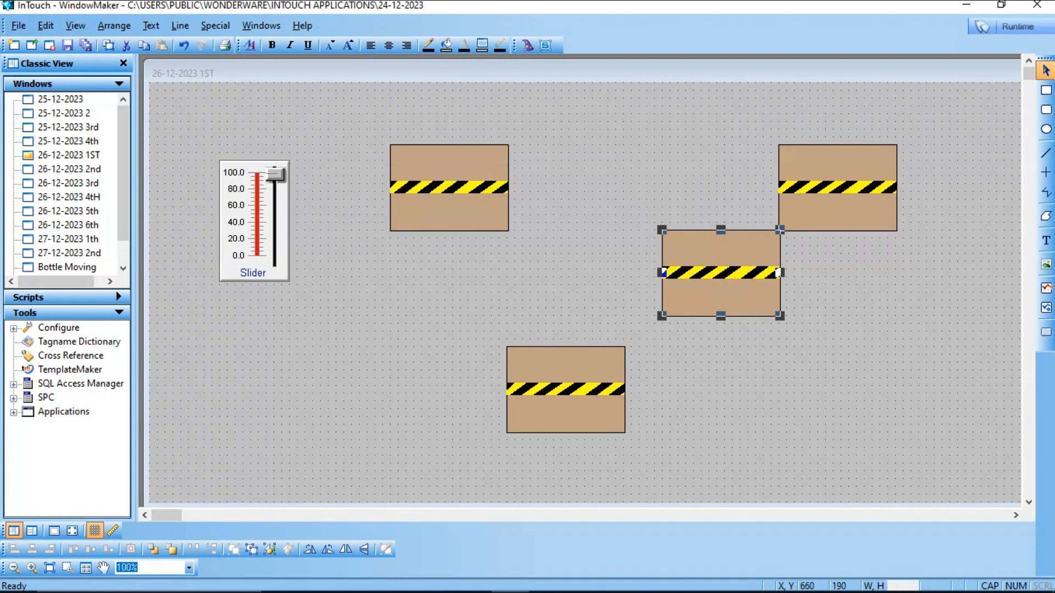
Step: Examine the bottom conveyor's Visibility link expression Z>60 and its visible state
double_click(566, 390)
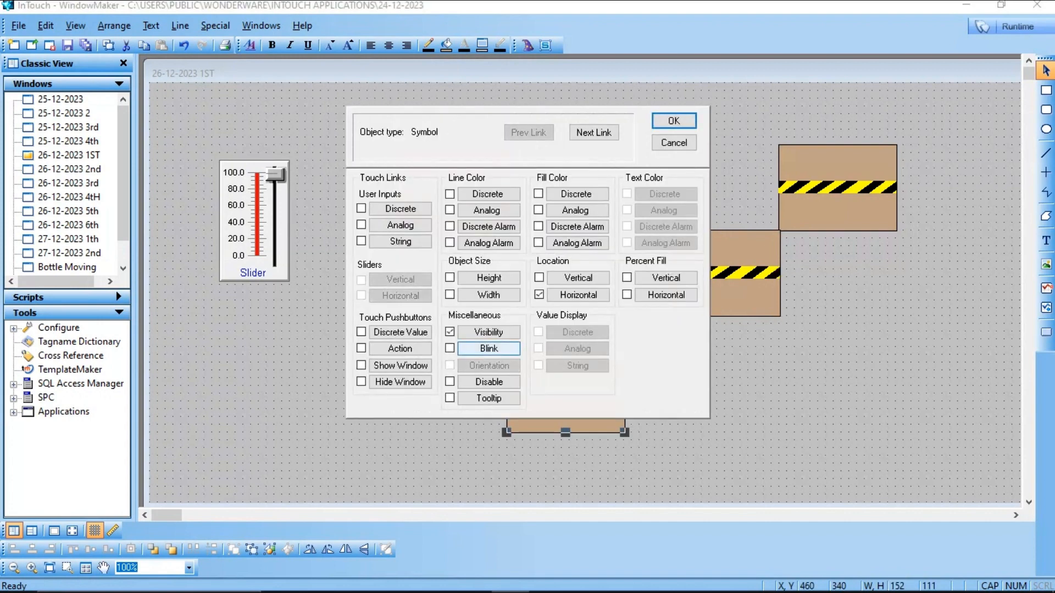
left_click(488, 332)
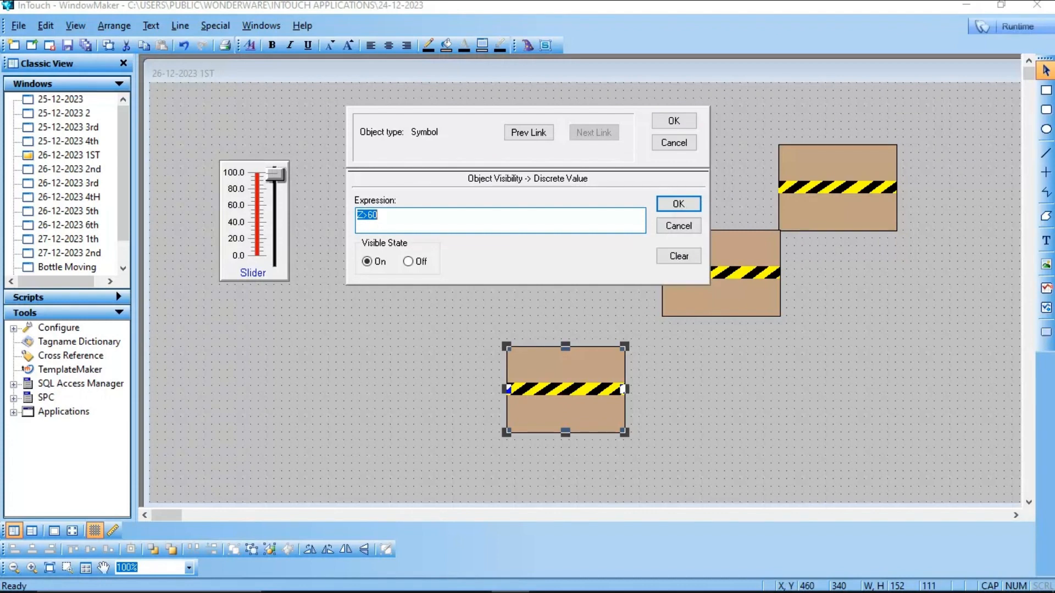
left_click(379, 215)
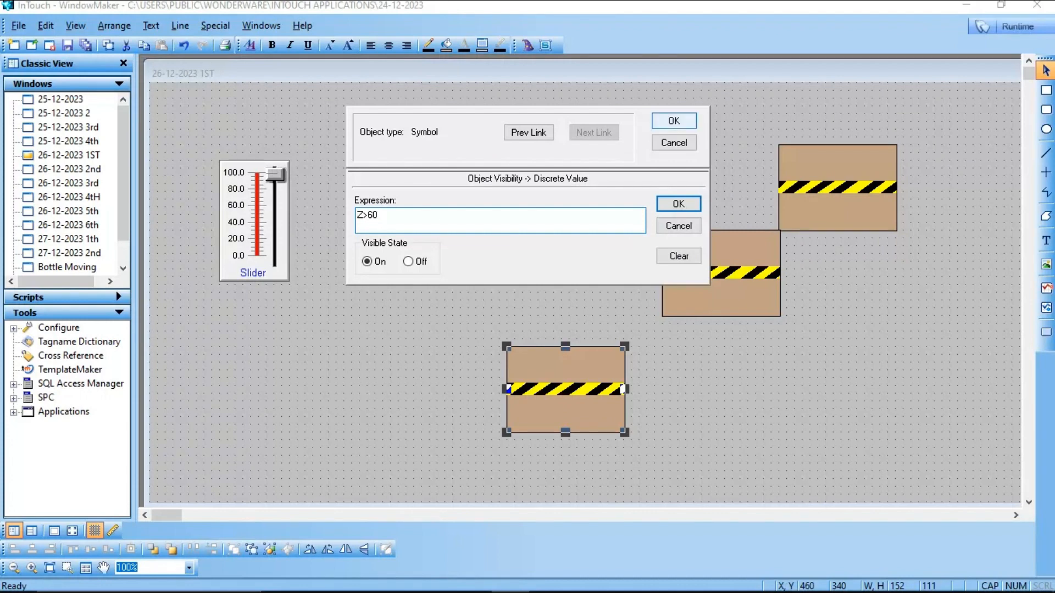
left_click(674, 121)
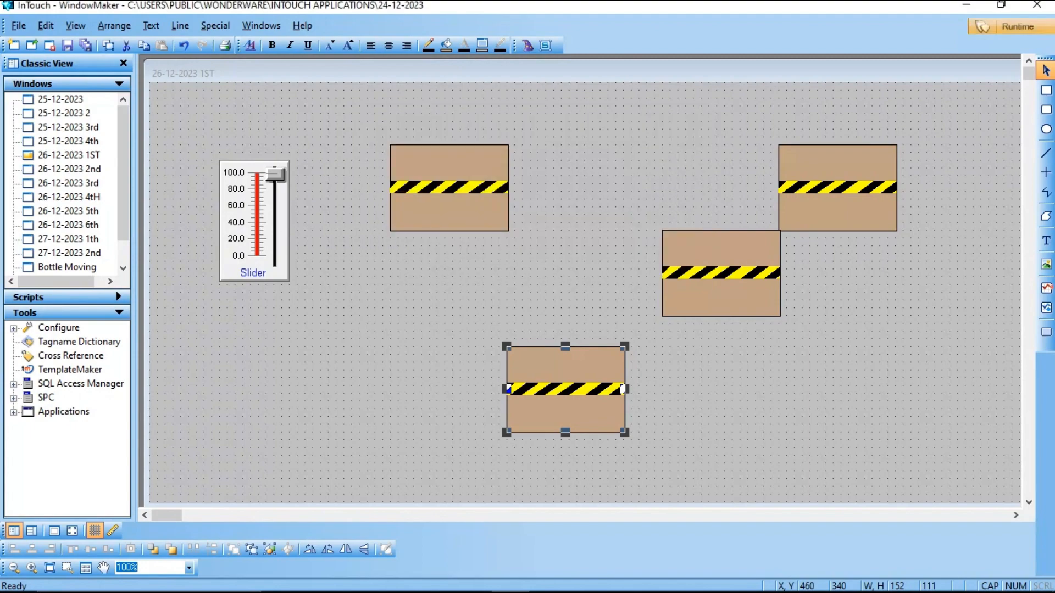
Step: Test the conveyors in runtime by moving the slider to its top, then return to development mode
left_click(1005, 26)
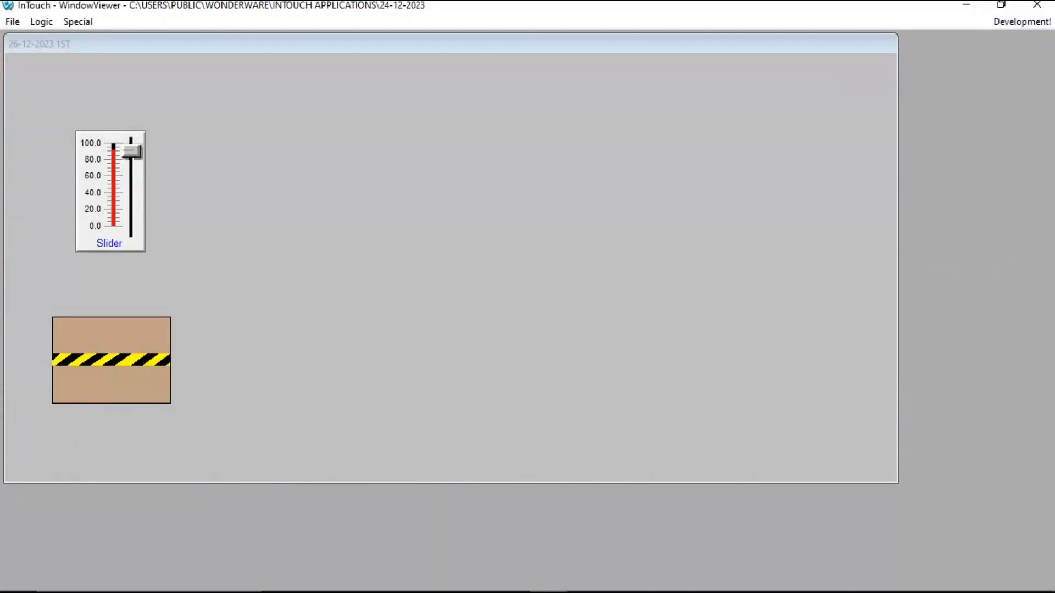
left_click(132, 151)
mouse_move(132, 152)
left_mouse_down()
mouse_move(132, 229)
mouse_move(132, 144)
left_mouse_up()
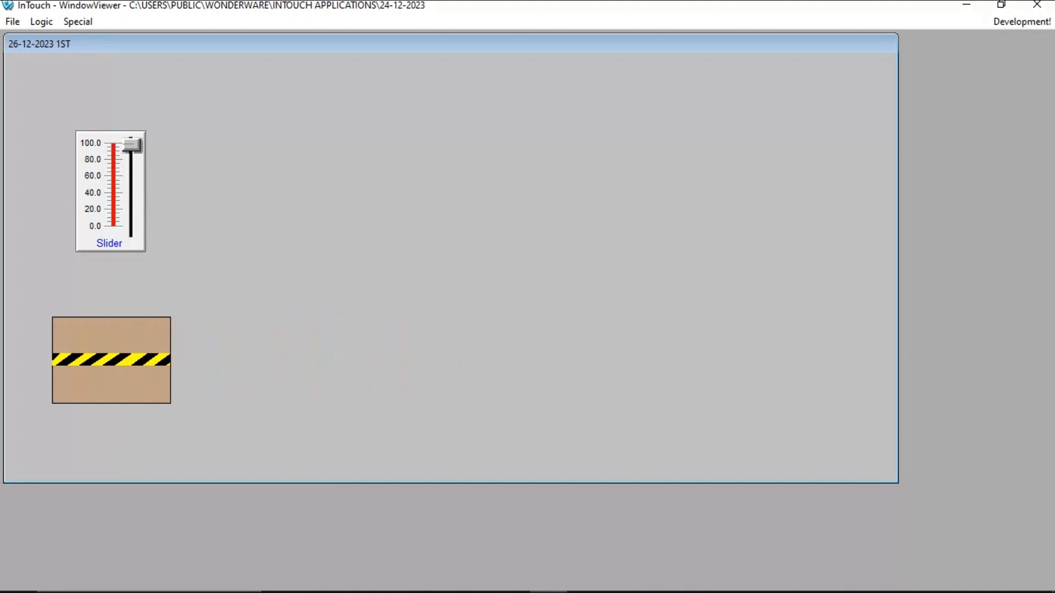
left_click(1022, 21)
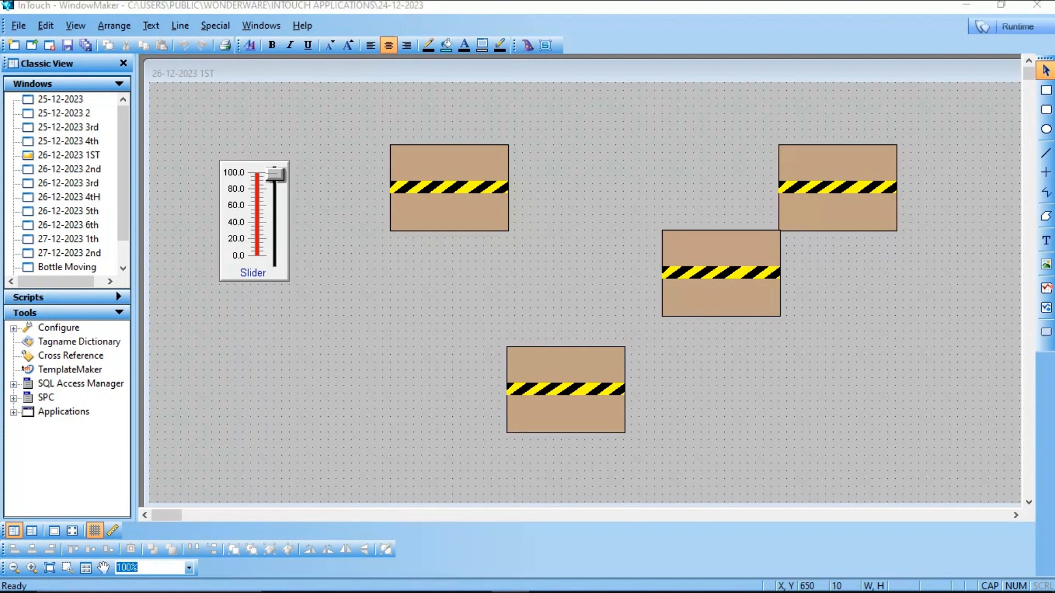
key("super+Down")
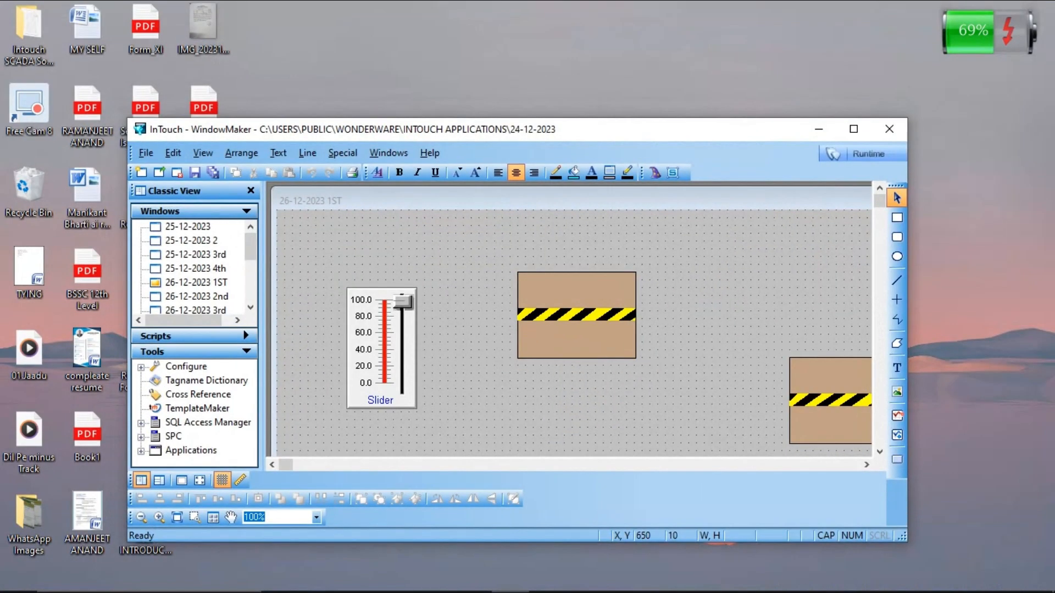
left_click(687, 65)
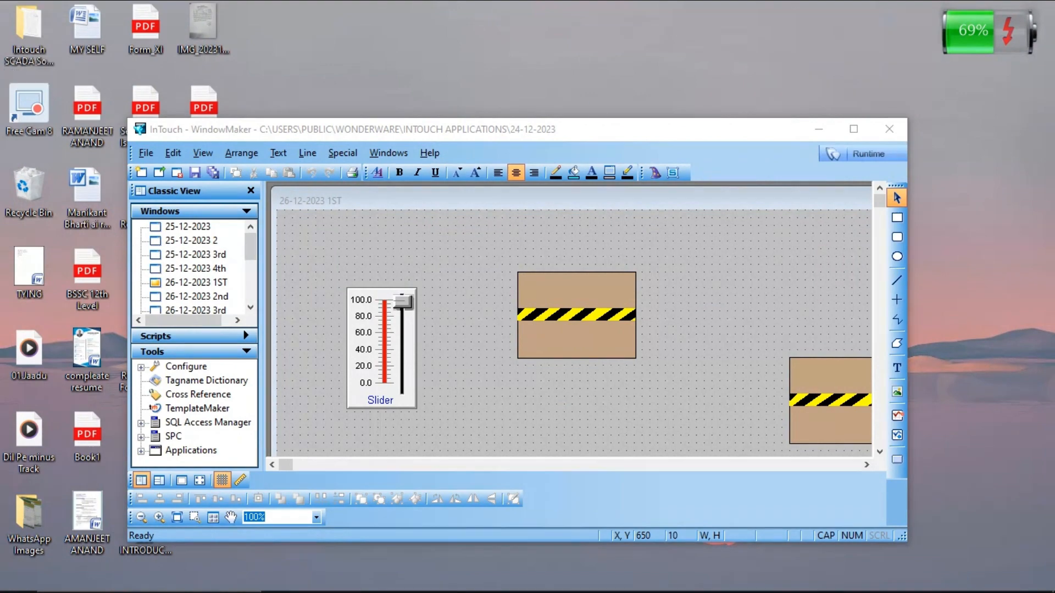
double_click(612, 130)
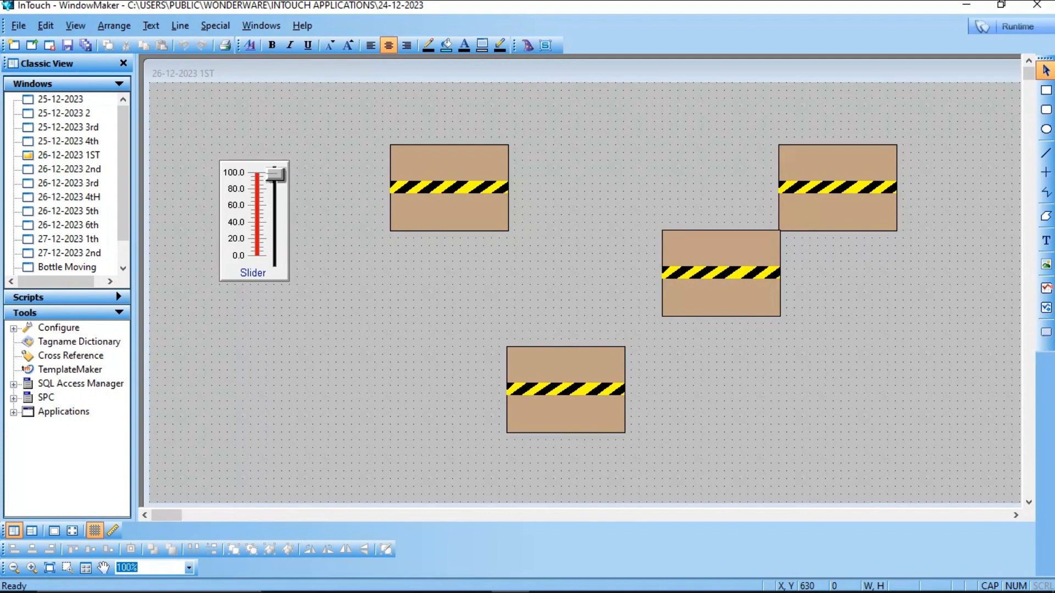
key("super+Down")
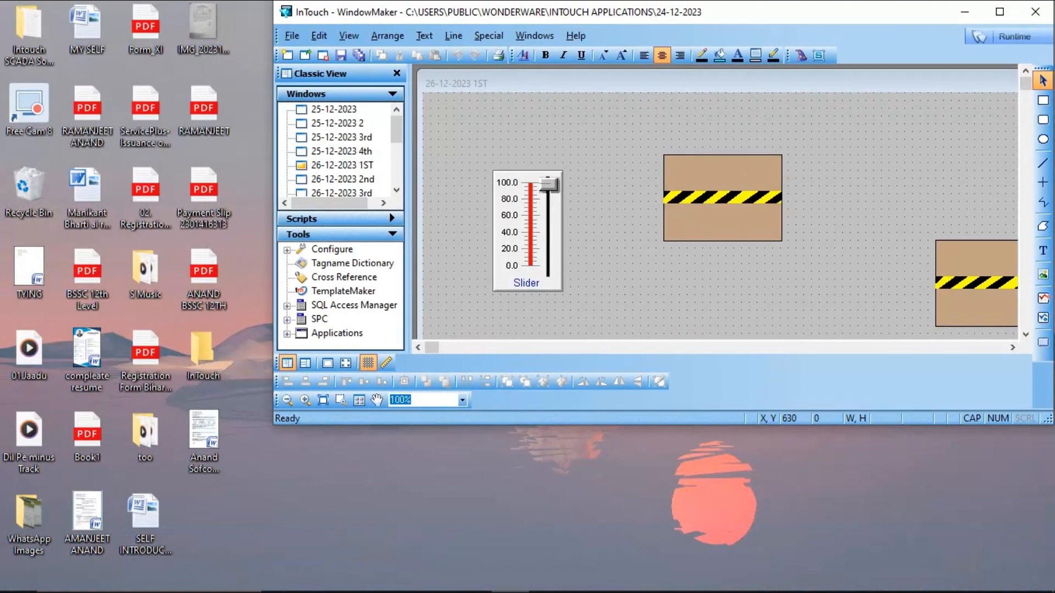
key("super+Up")
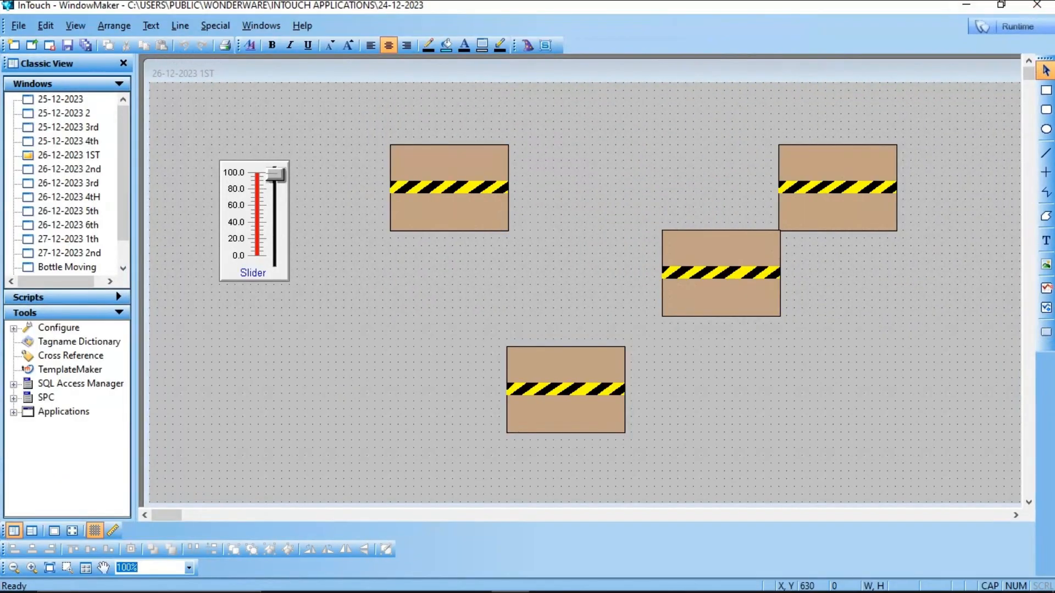